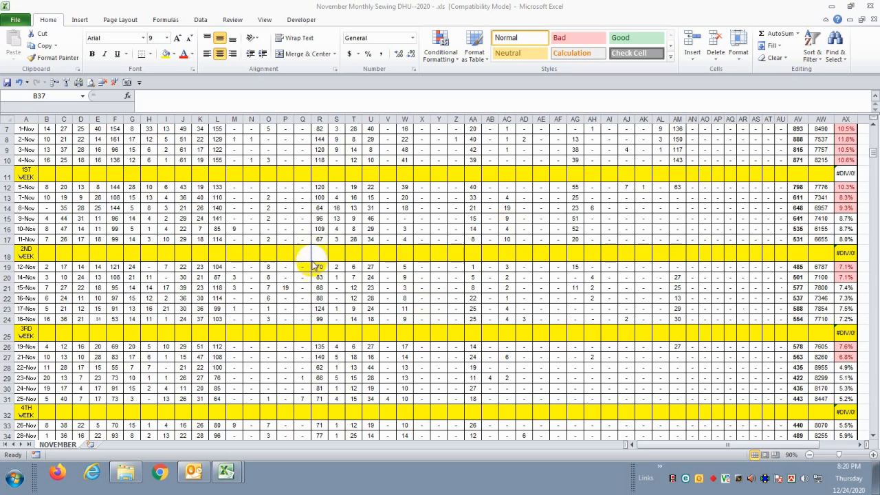
Step: Look over the November sewing DHU table, from the defect headers down to the yellow weekly total rows
click(280, 208)
scroll(278, 212, up, 2)
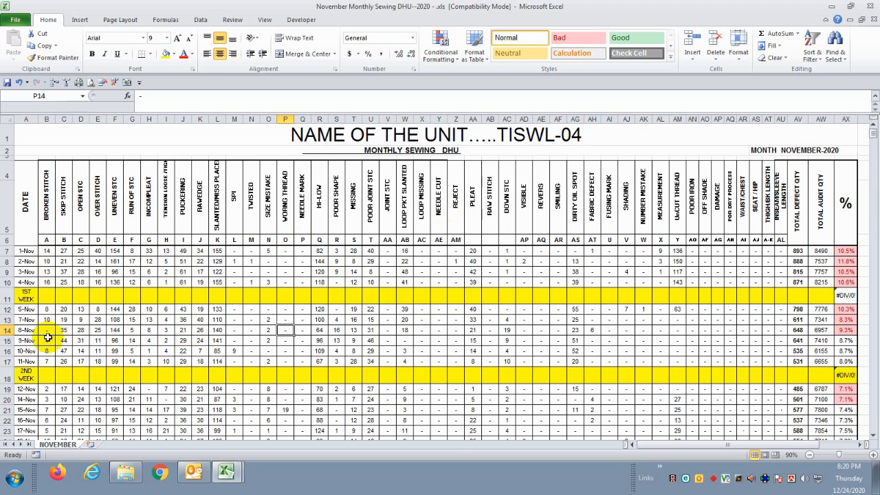
scroll(78, 404, down, 2)
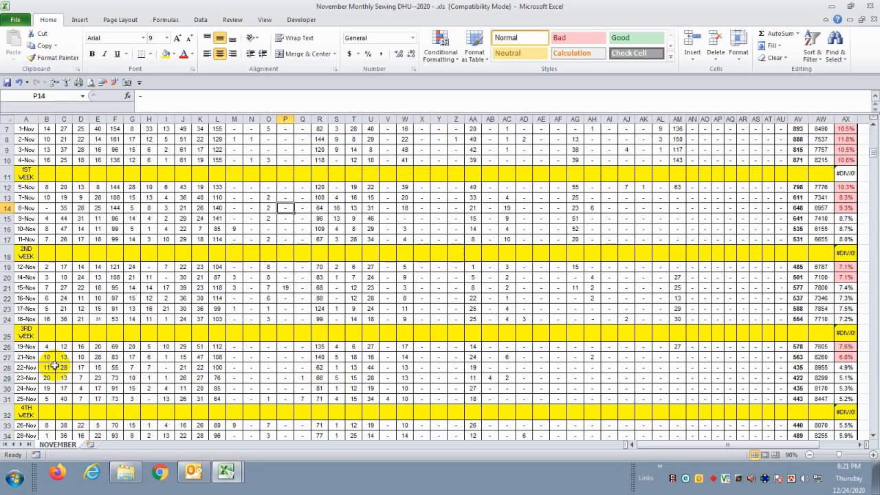
scroll(60, 404, down, 2)
scroll(60, 404, up, 2)
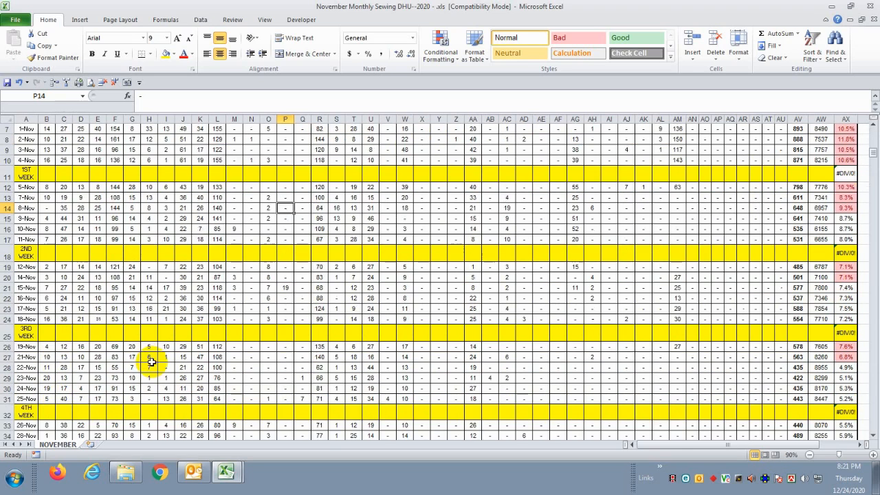
scroll(151, 361, up, 2)
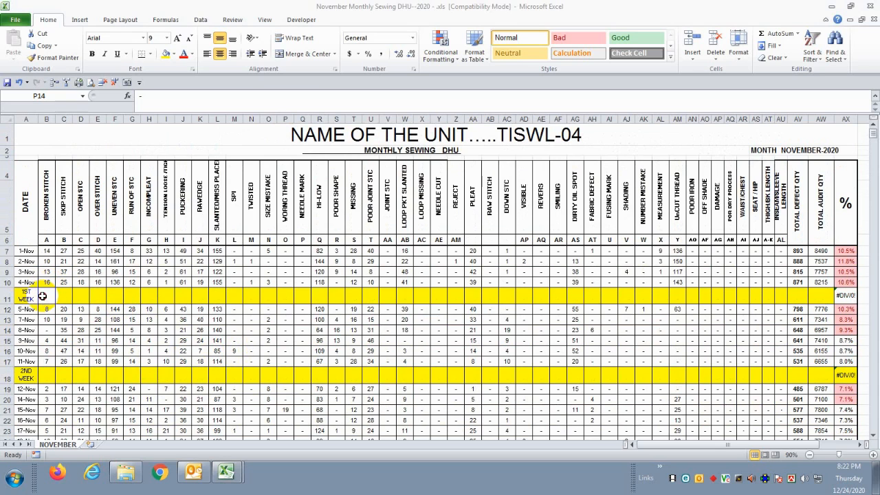
click(46, 375)
scroll(82, 414, down, 3)
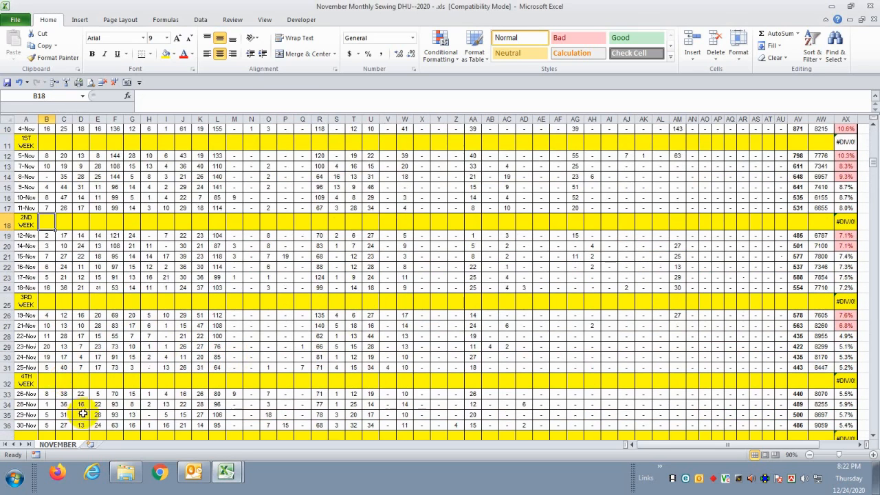
click(46, 300)
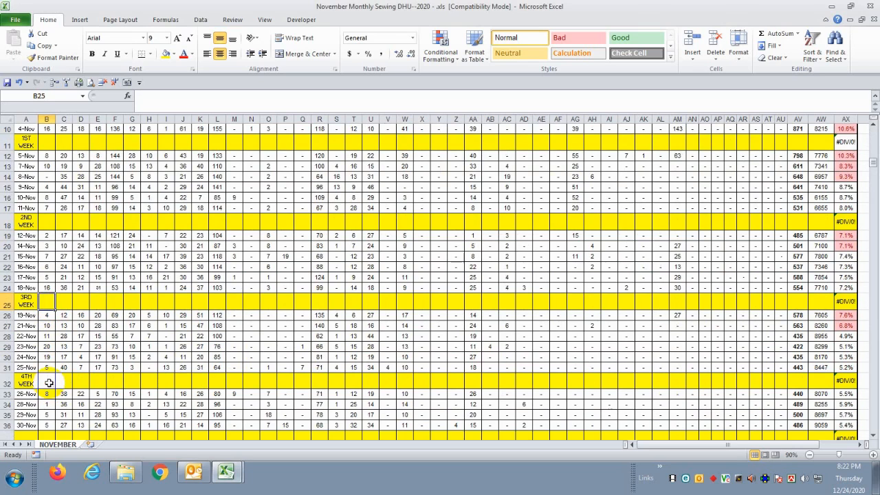
click(49, 383)
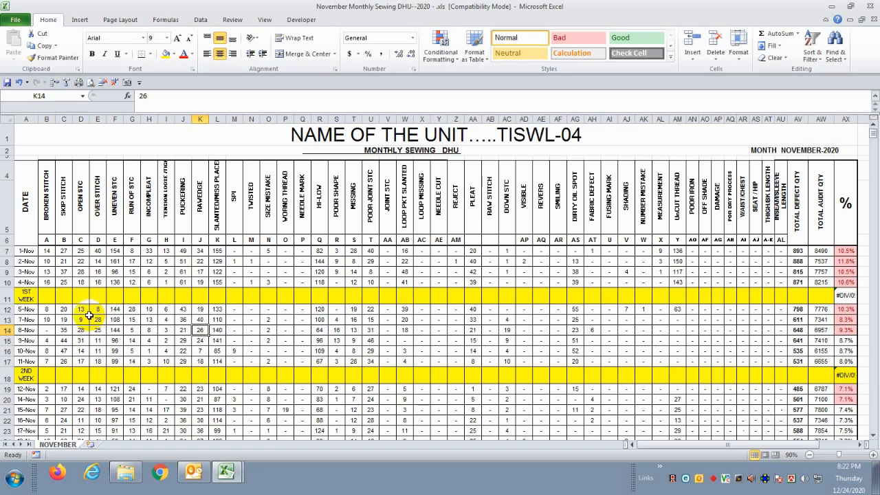
Step: Sum the 1-Nov to 4-Nov broken stitch values in B11 and fill the formula across the 1st week row to column AW
click(49, 296)
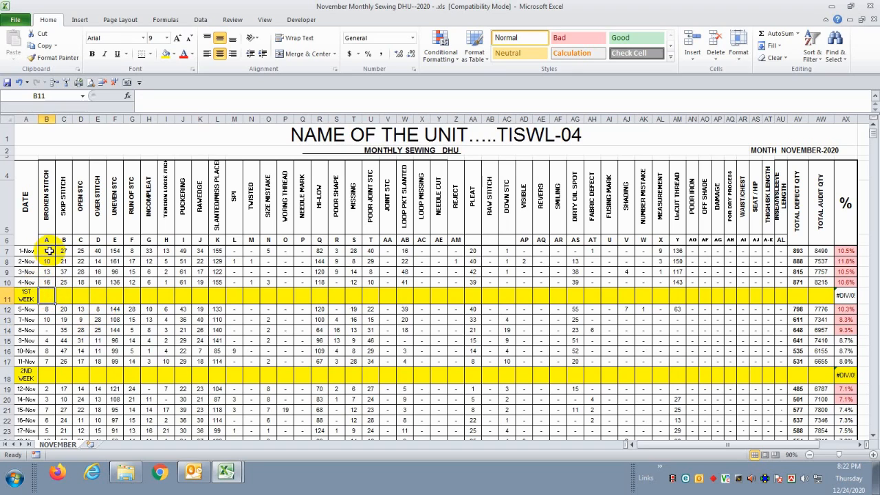
drag(50, 250, 46, 297)
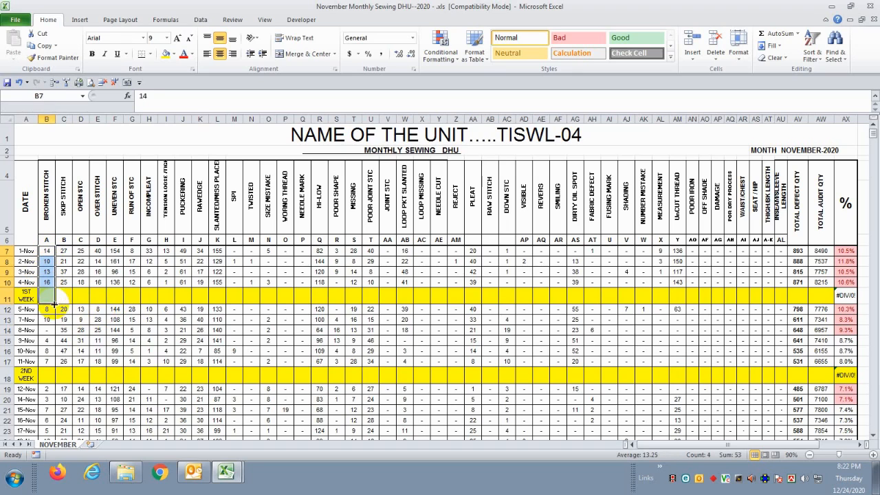
click(781, 36)
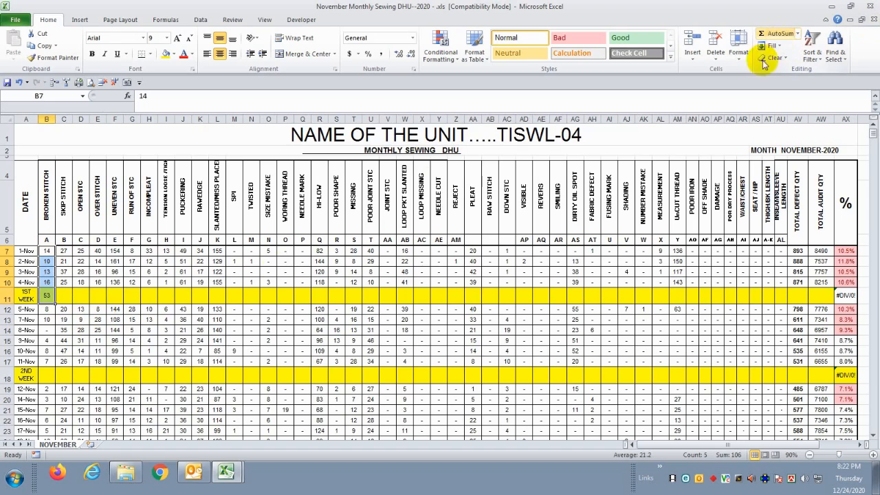
click(46, 298)
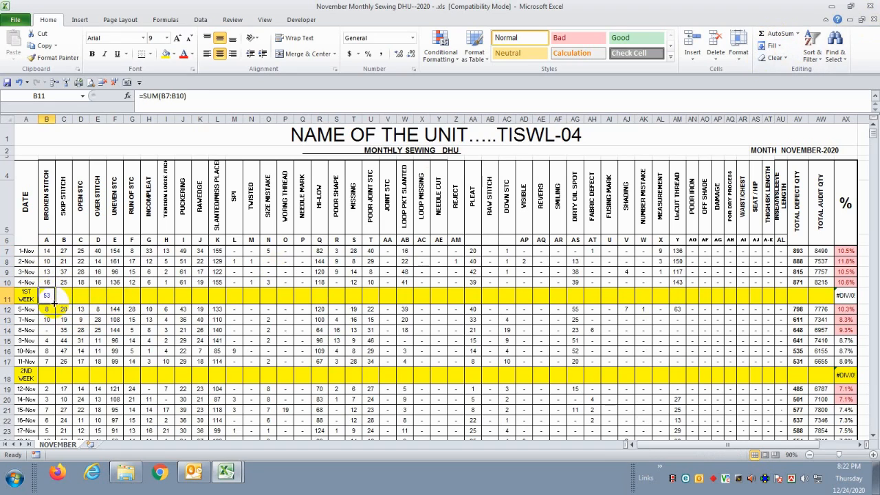
drag(55, 305, 820, 304)
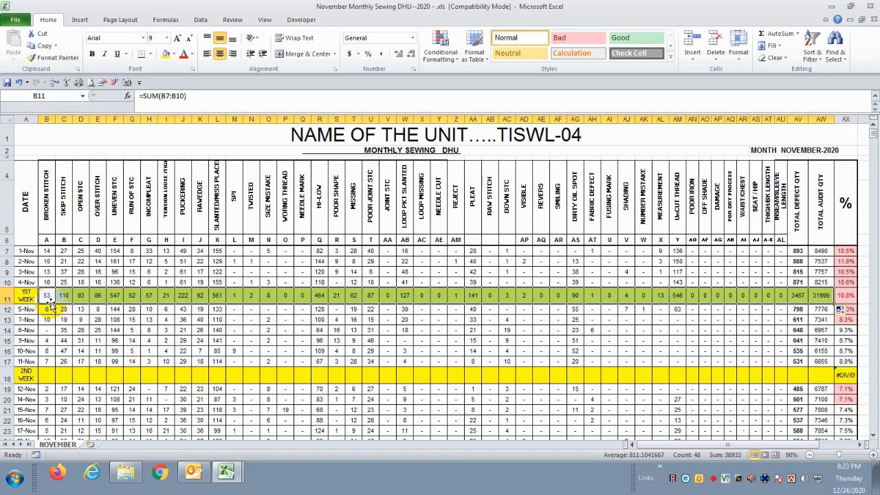
Step: Undo the filled sums across the 1st week row and empty cell B11 again
scroll(59, 389, down, 1)
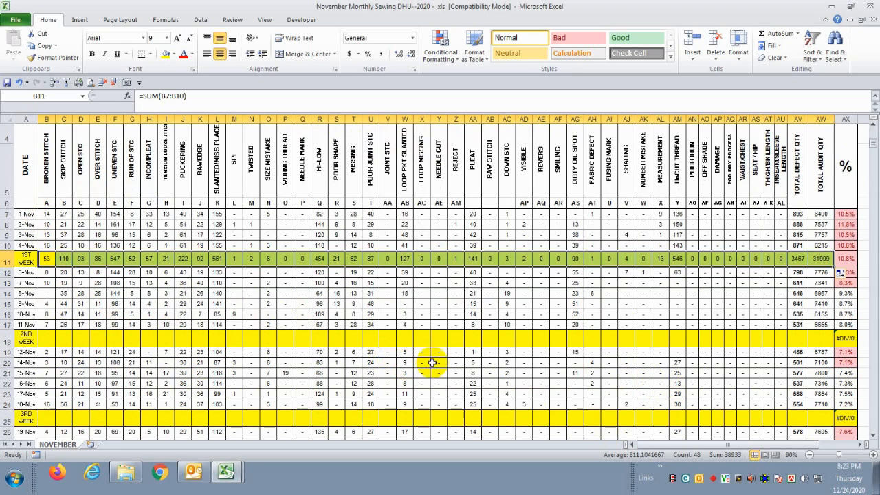
key(ctrl+z)
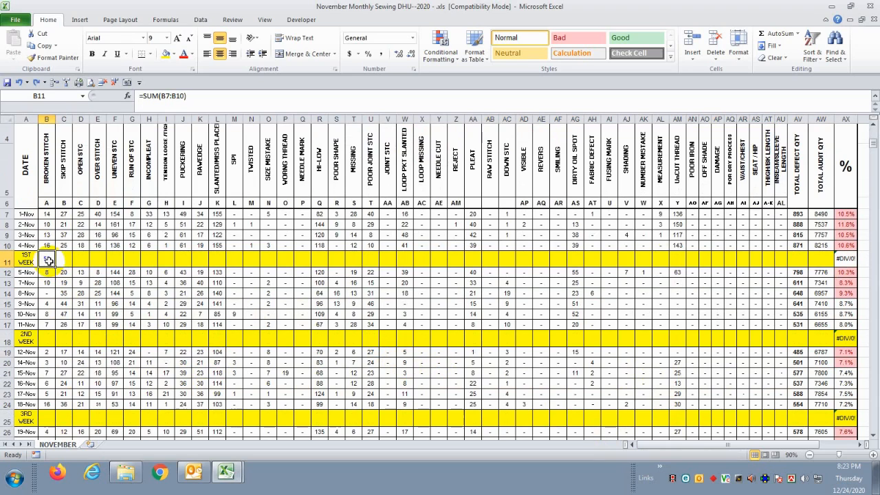
click(97, 292)
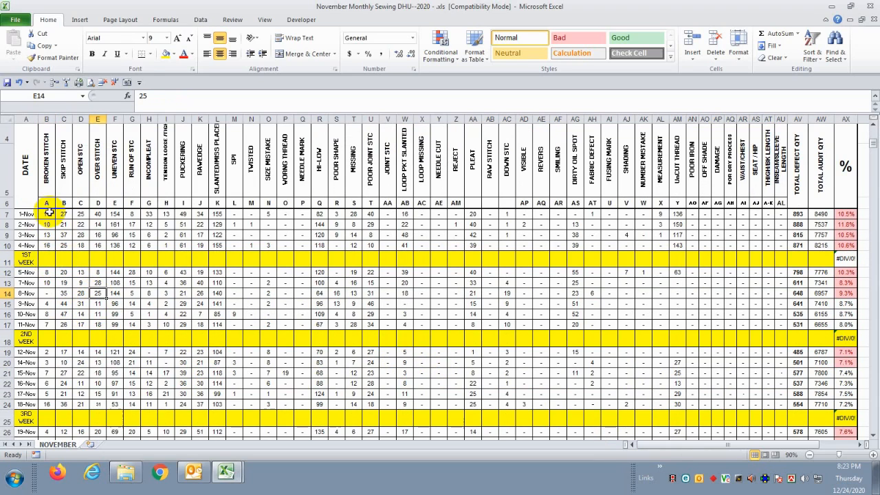
Step: Select only the blank cells within B7:AW37 using Go To Special with the Blanks option
drag(49, 214, 823, 395)
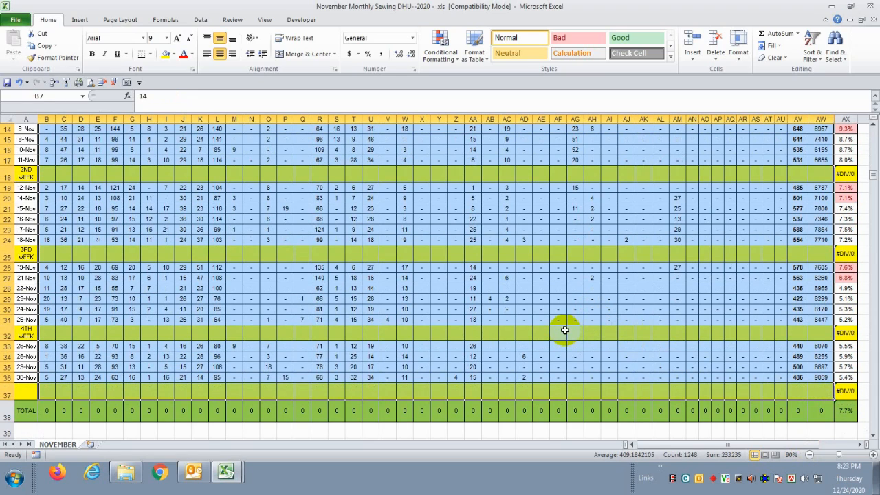
key(ctrl+g)
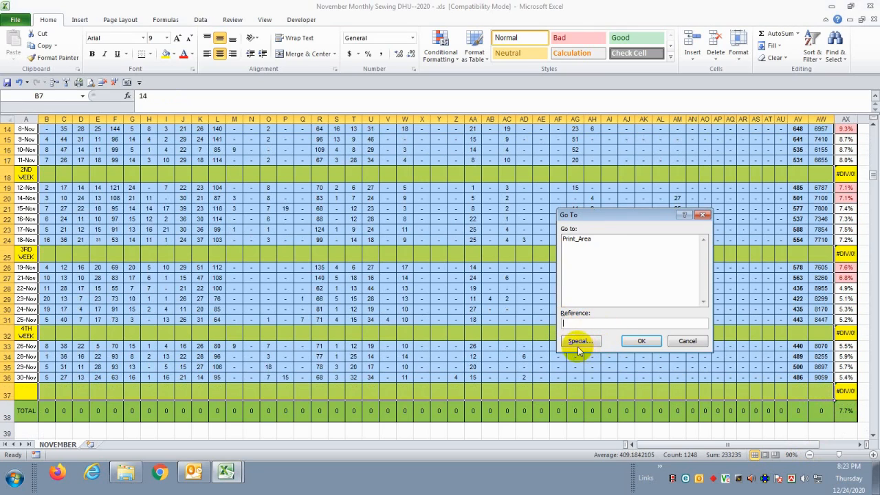
click(578, 341)
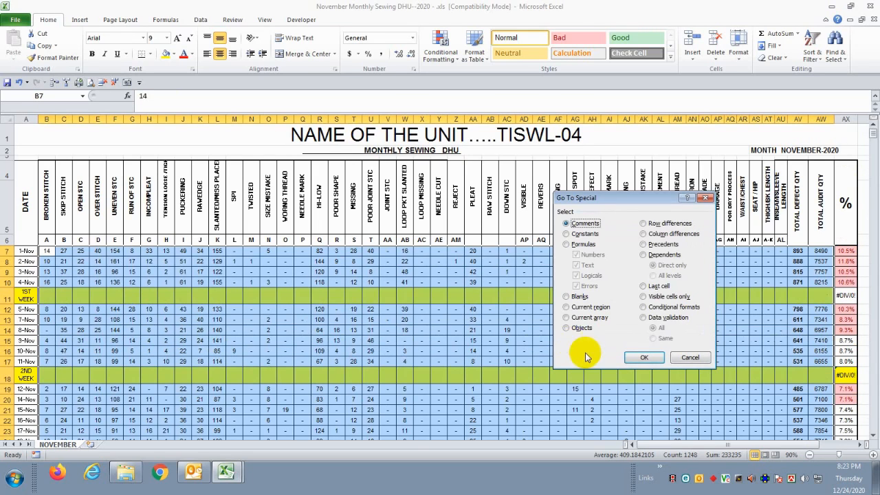
click(567, 296)
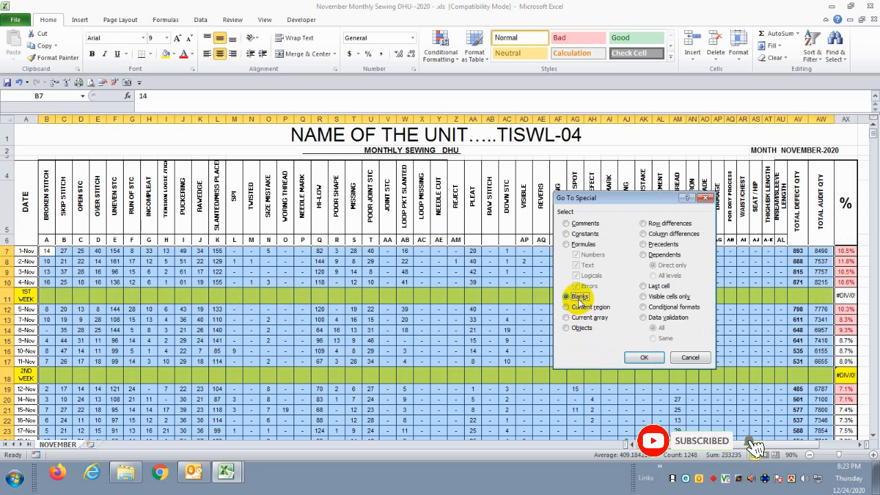
click(638, 357)
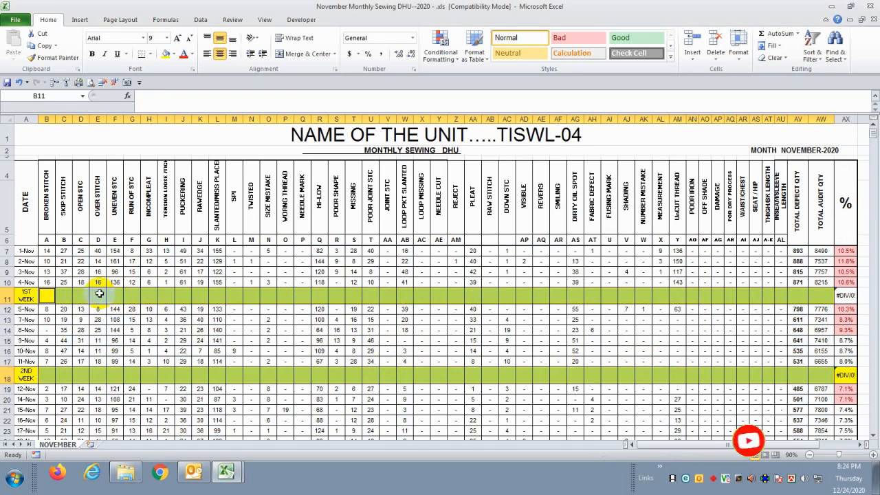
Step: AutoSum all the selected blank cells in the weekly total rows at once and check the filled rows
scroll(659, 396, down, 5)
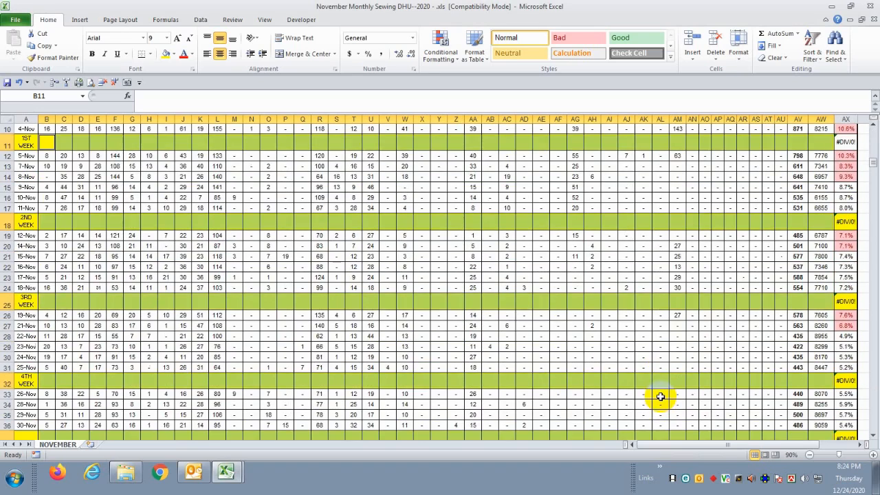
scroll(522, 350, up, 3)
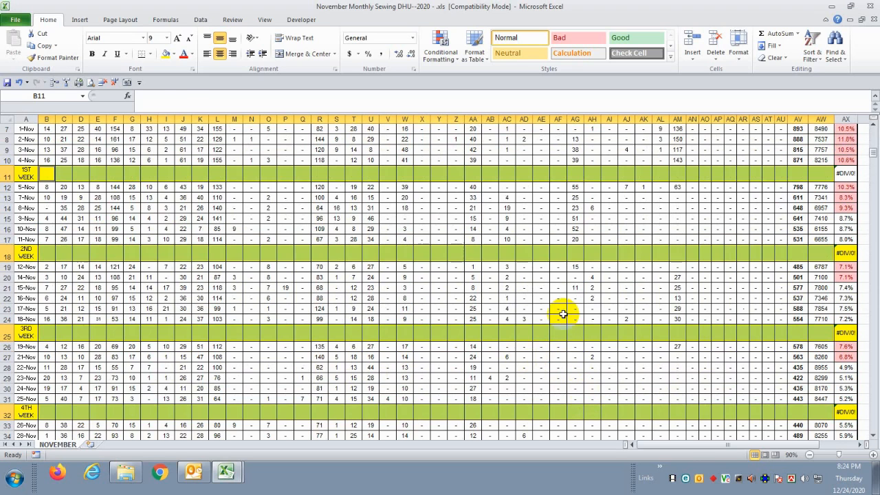
key(alt+=)
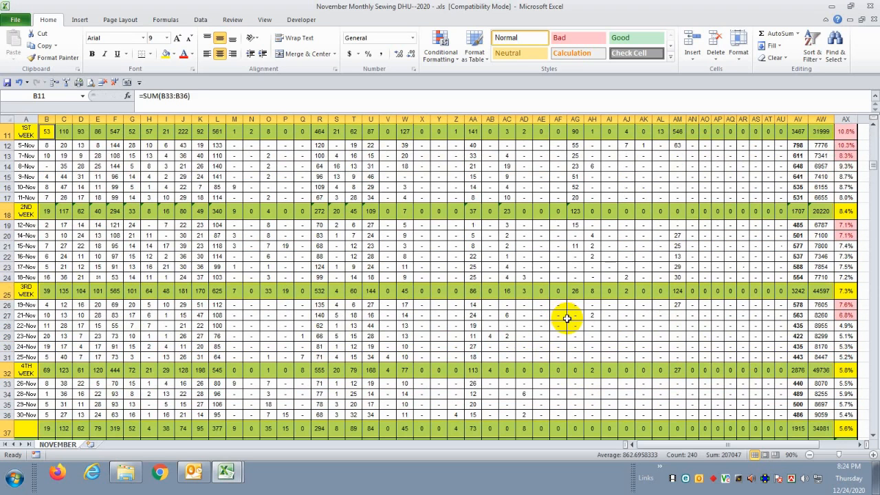
scroll(562, 314, up, 2)
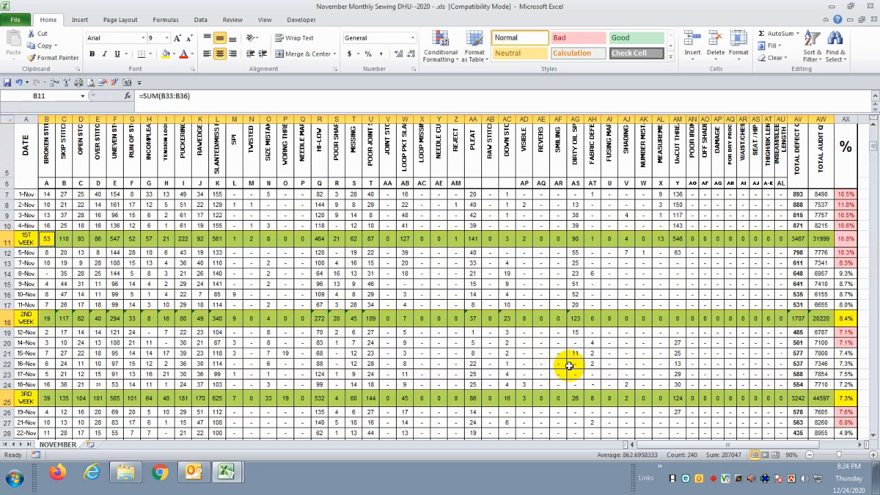
scroll(568, 366, down, 4)
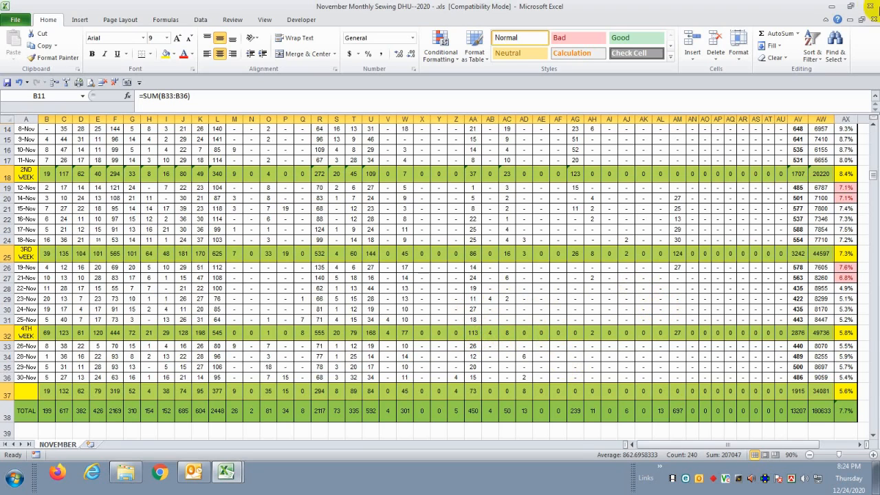
Step: Switch to the Test work.xlsx workbook and view the number columns on Sheet1, Sheet2, Sheet3, Sheet4 and Sheet5
click(234, 475)
click(186, 452)
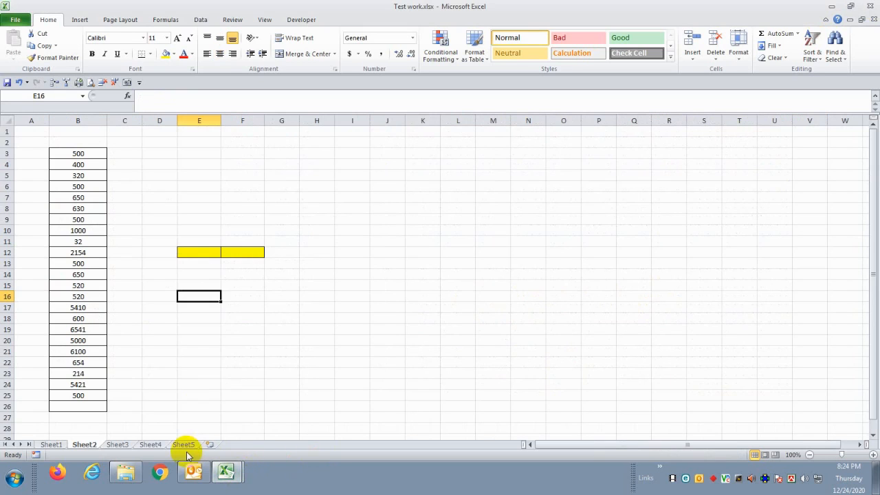
click(218, 374)
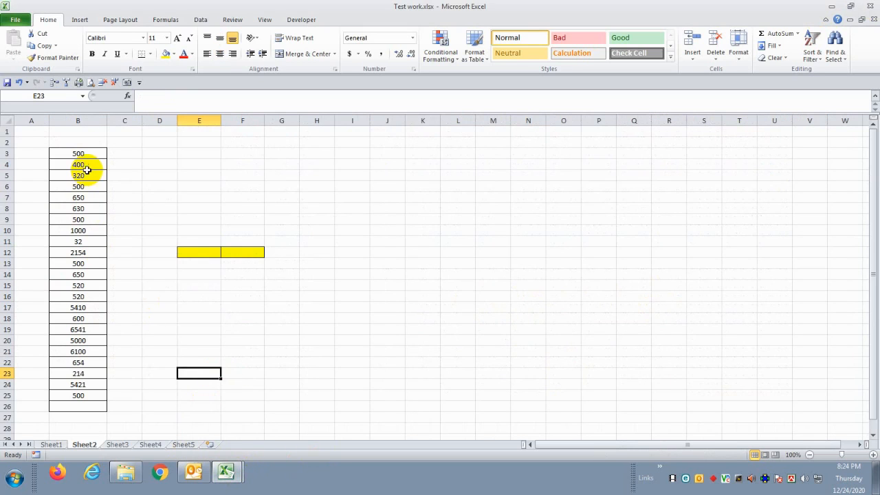
click(51, 446)
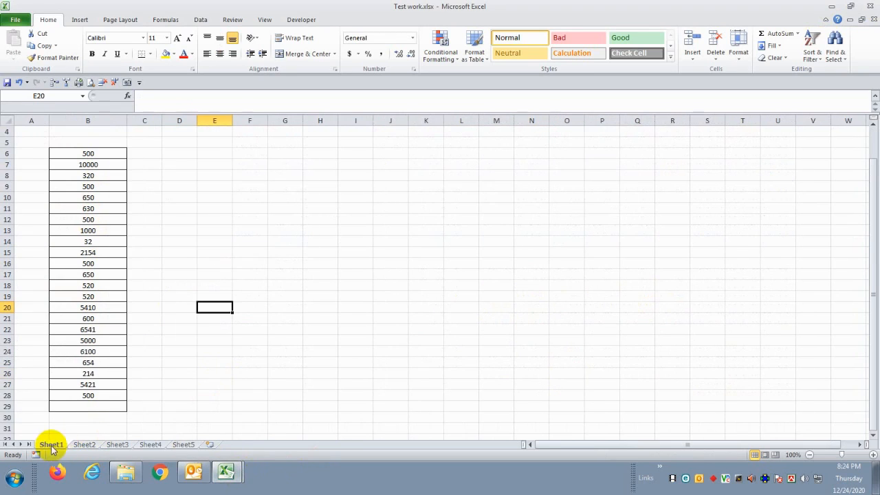
click(118, 445)
click(147, 445)
click(183, 445)
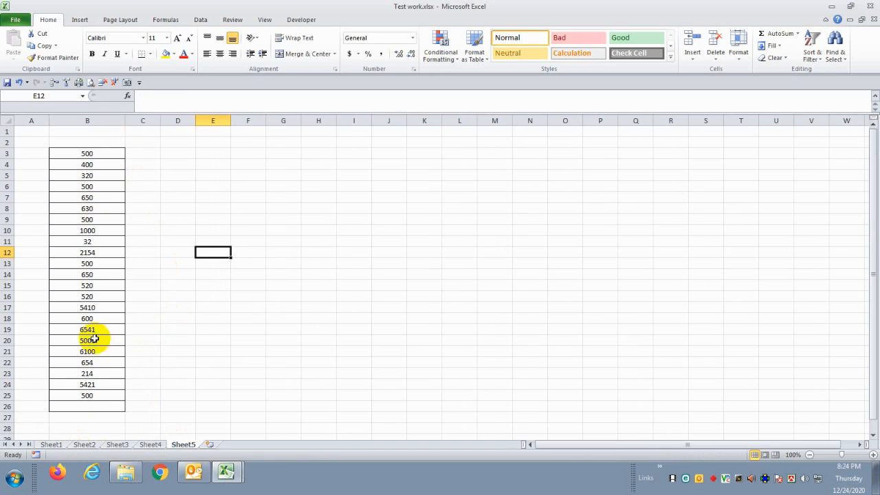
Step: Enter the label GRAND TTL in the yellow cell E12 on Sheet2 and select the adjacent cell F12
click(84, 445)
click(206, 256)
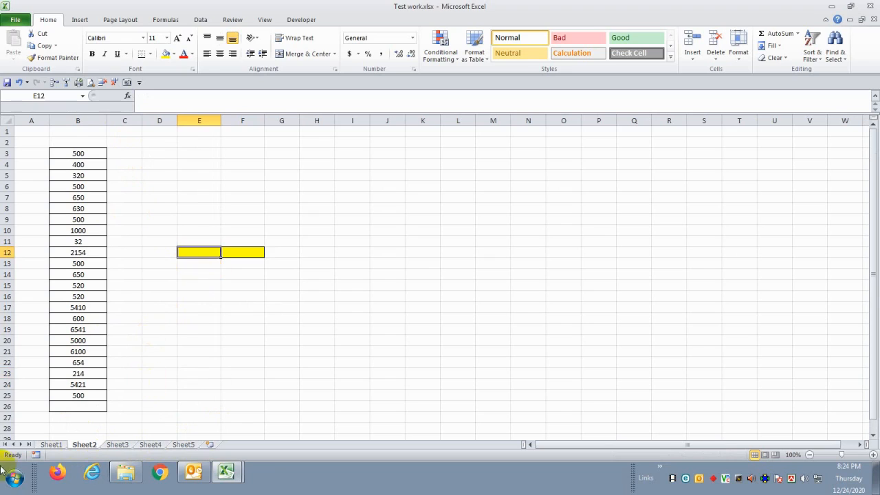
click(250, 253)
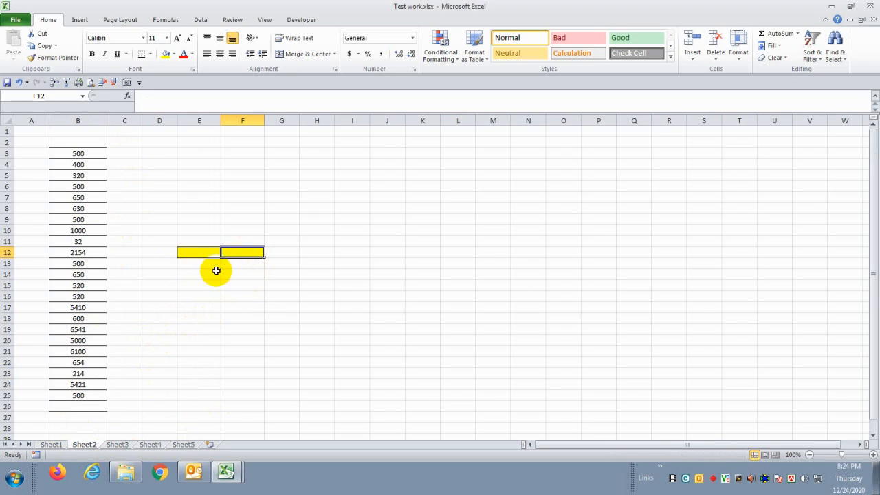
click(197, 252)
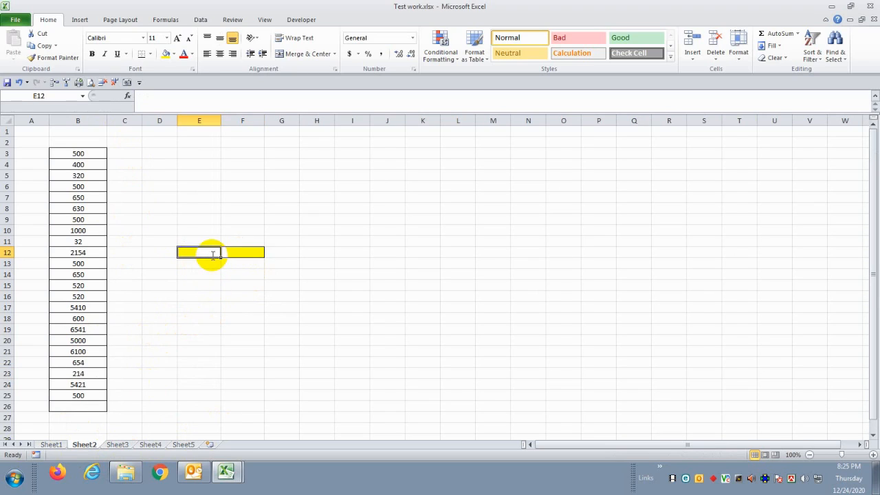
text(GRA)
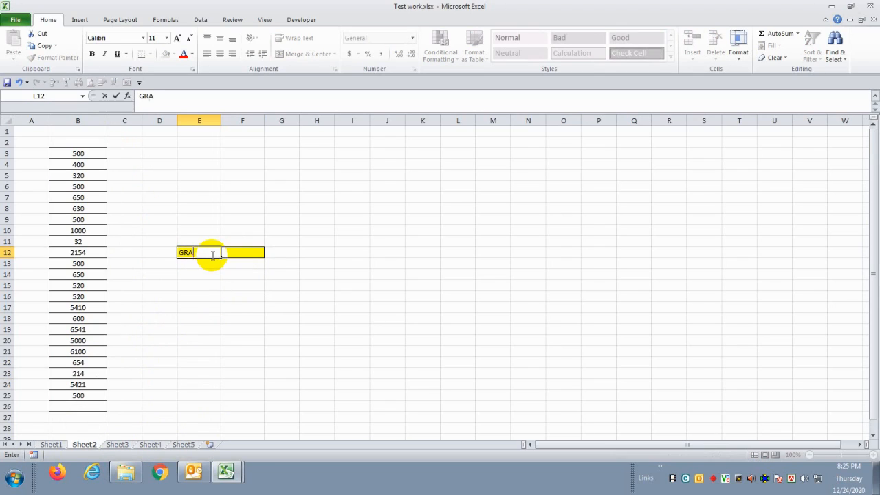
text(ND TTL)
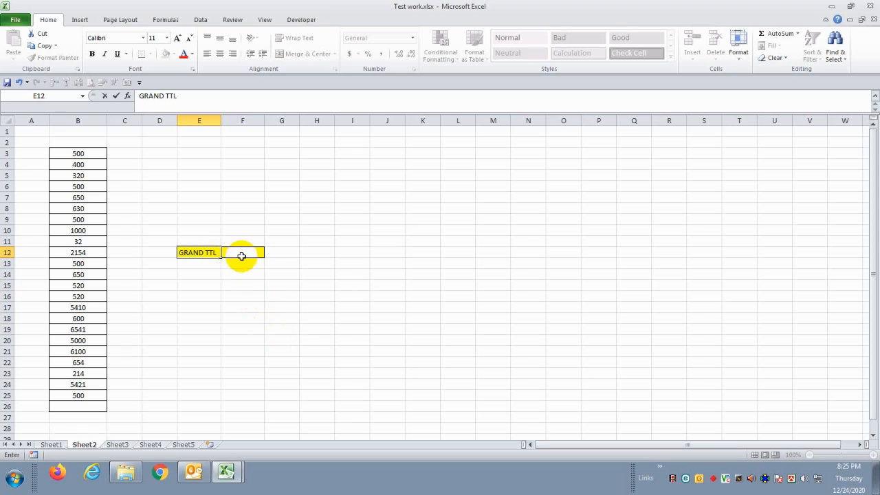
click(242, 254)
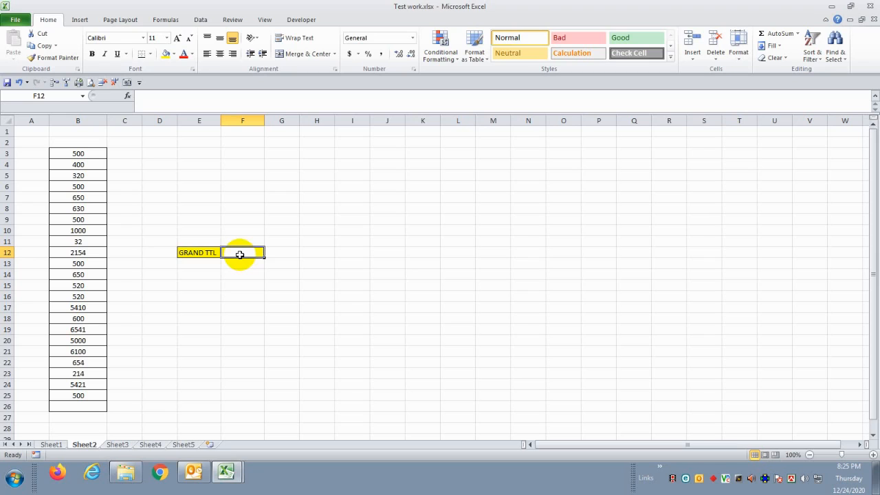
Step: Enter =SUM(Sheet1:Sheet5!B6:B28) in F12 on Sheet2 to total the number columns of all five sheets, and check the formula
text(=)
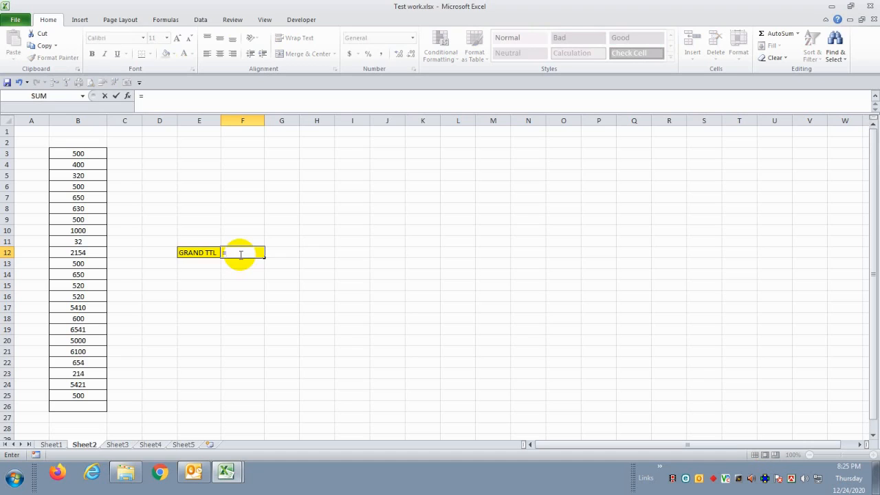
text(SUM)
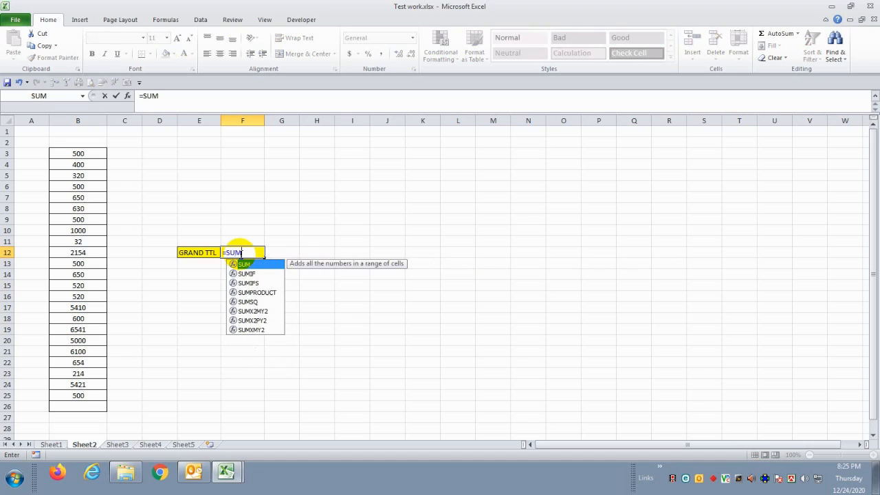
text(()
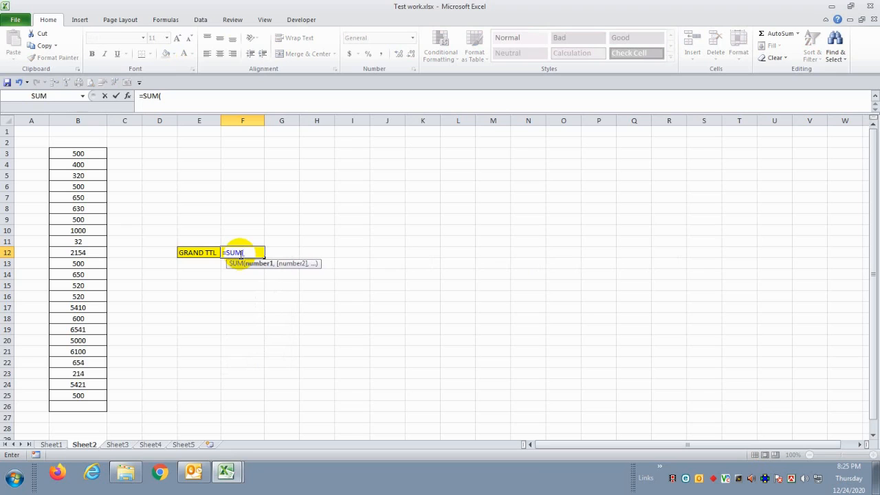
click(50, 446)
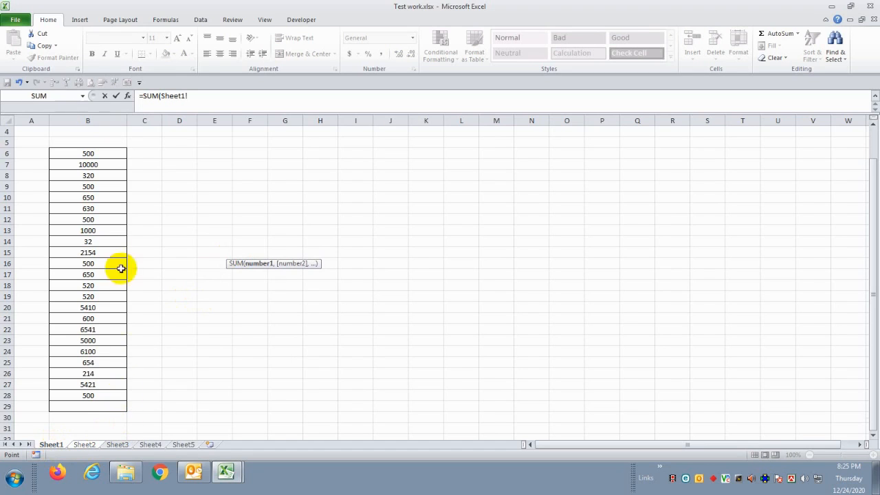
click(107, 157)
drag(107, 162, 110, 396)
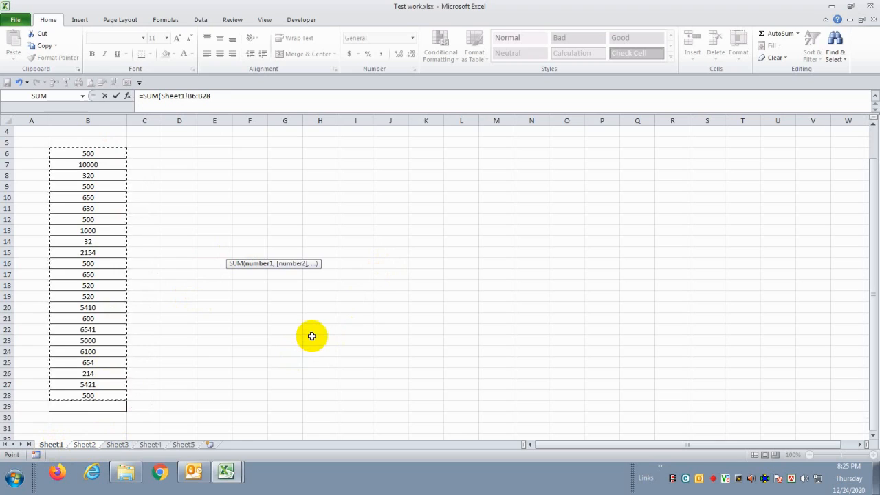
shift+click(185, 445)
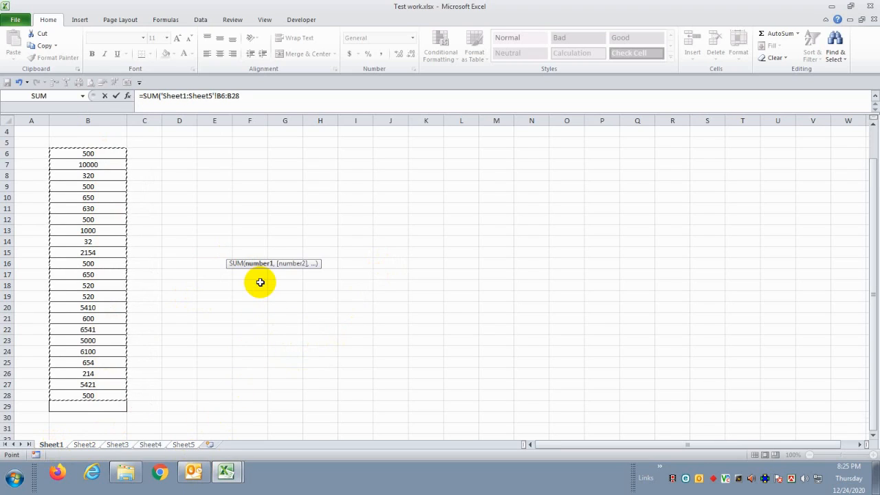
click(245, 96)
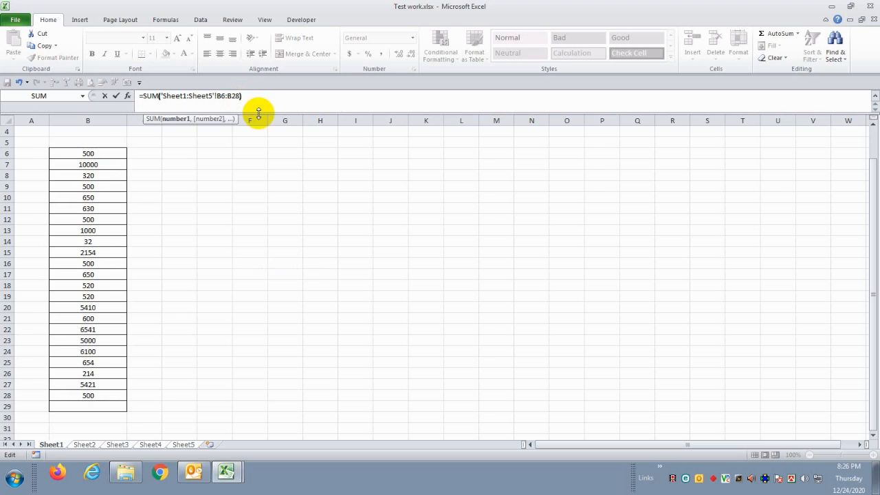
key(Return)
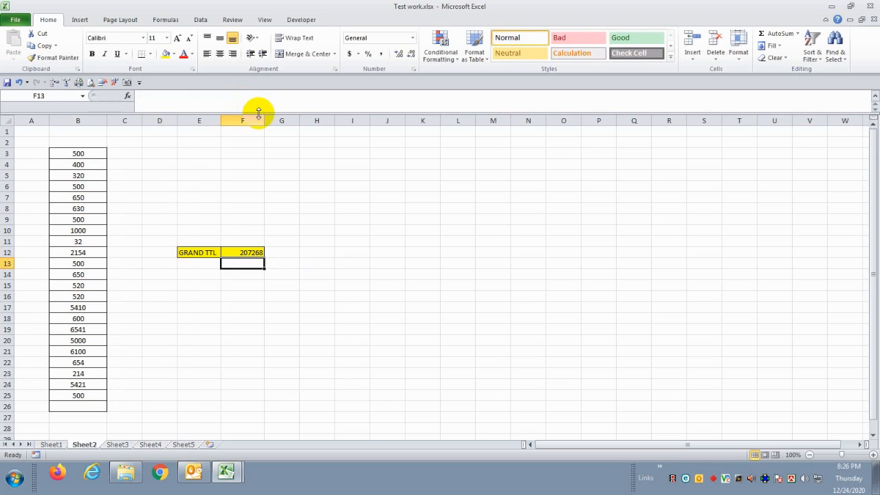
click(250, 252)
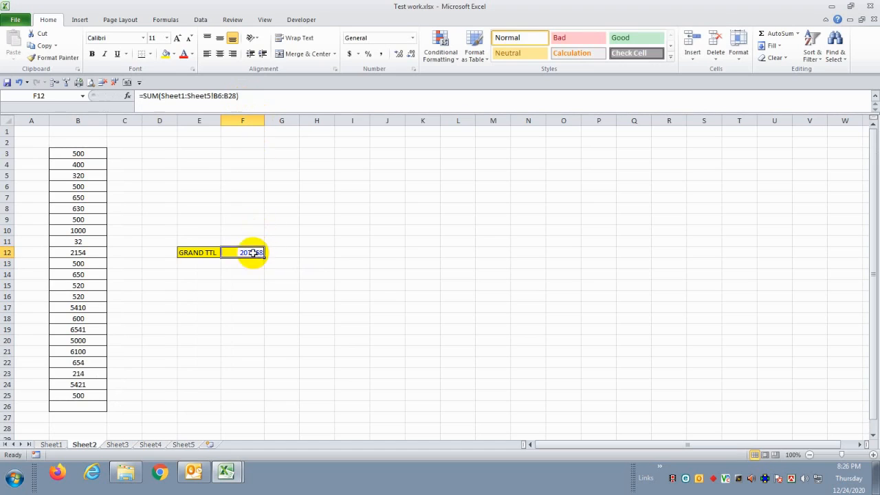
click(241, 318)
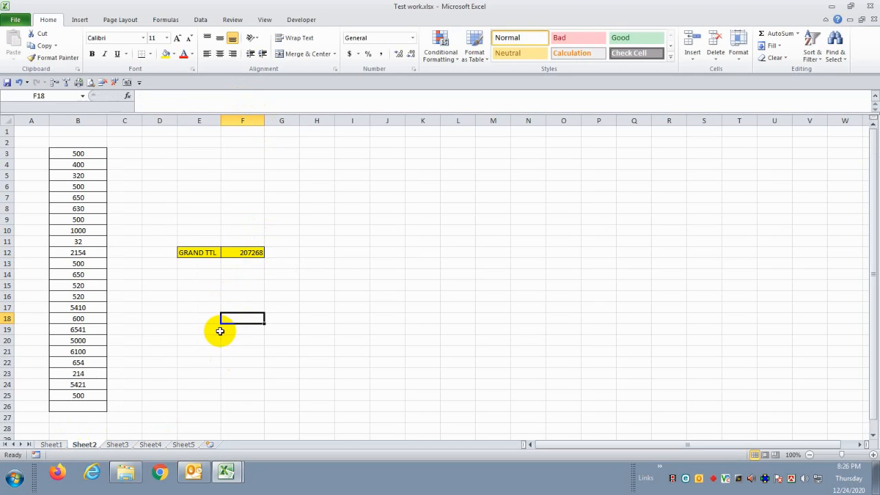
Step: Change cell B18 on Sheet2 to 10000 to test that the grand total updates
click(93, 320)
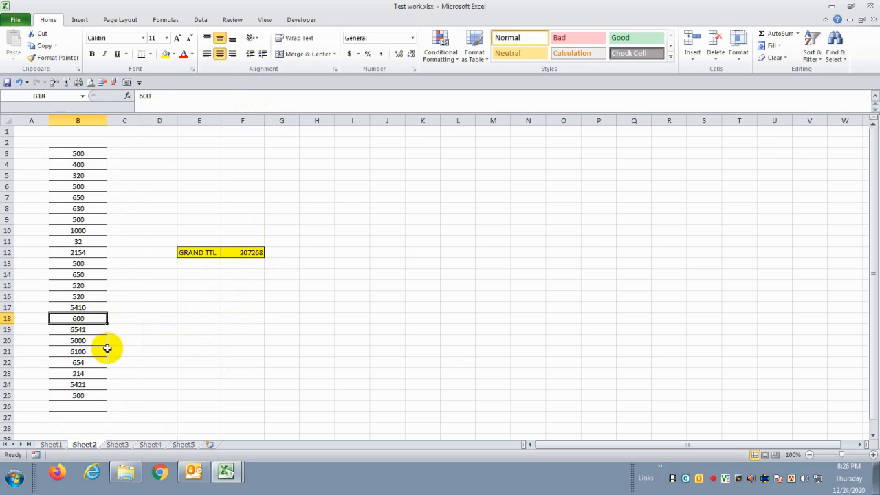
text(10000)
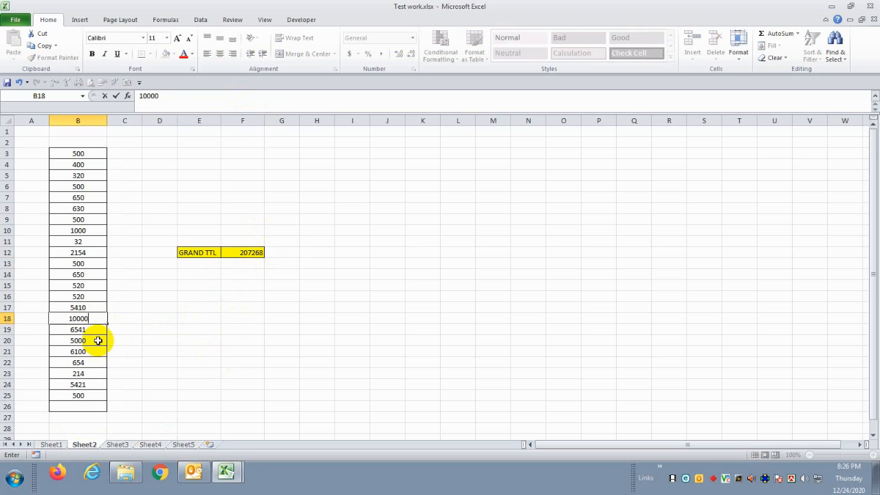
click(261, 369)
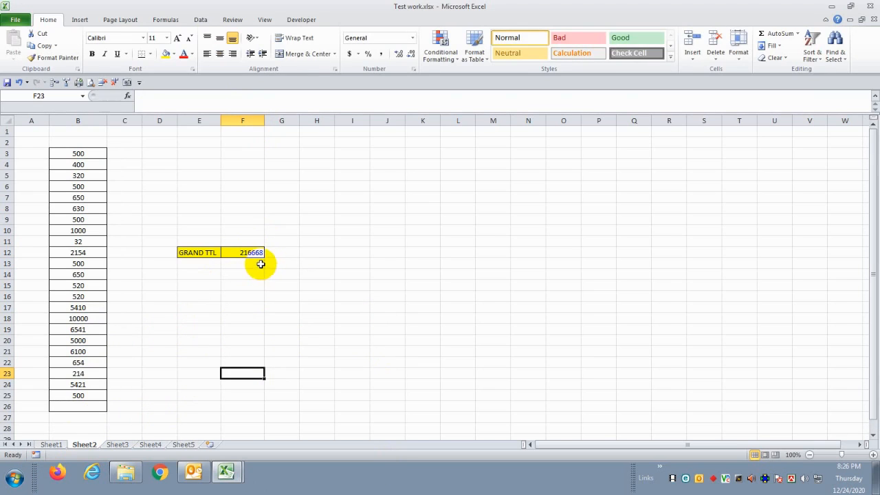
Step: Change cell B11 on Sheet5 to 1000000 and return to Sheet2 to check the grand total
click(183, 445)
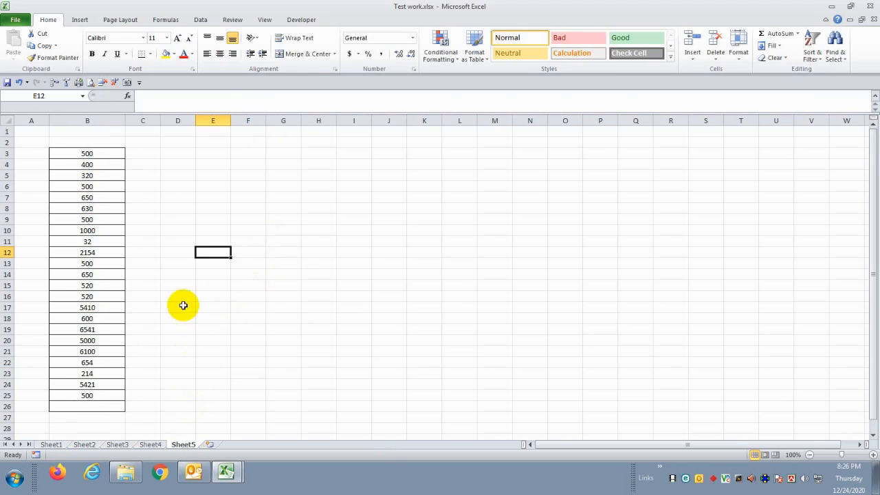
click(78, 243)
text(1000000)
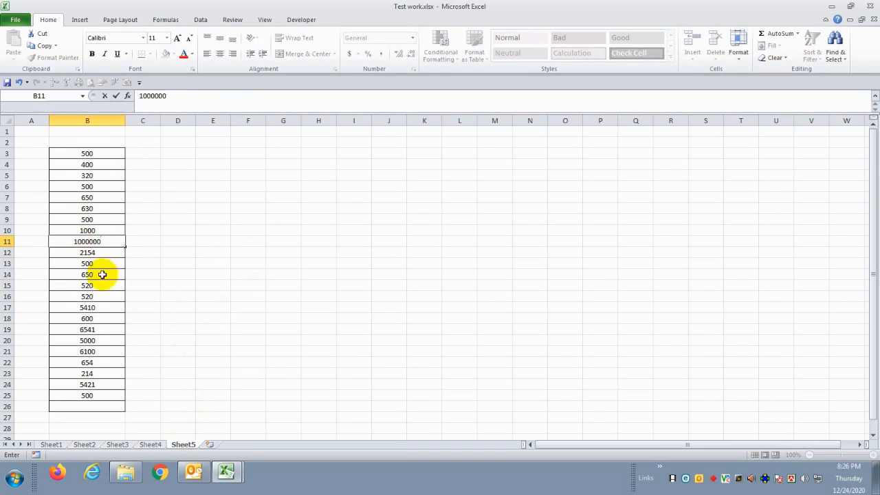
click(200, 307)
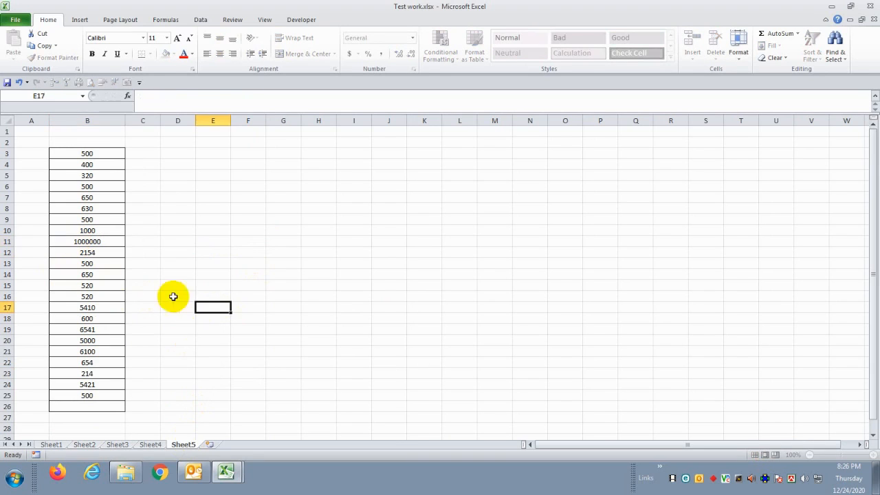
click(84, 444)
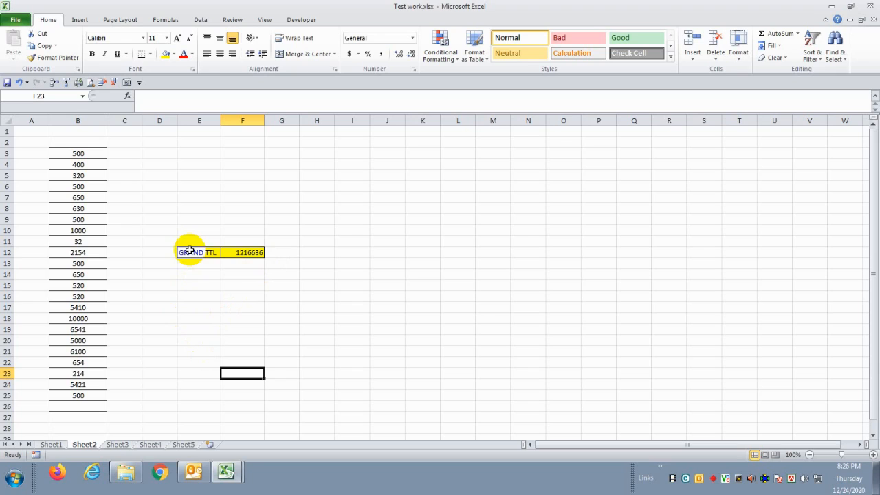
Step: Clear the grand total label and formula from E12:F12 on Sheet2 and go to Sheet1
drag(193, 252, 231, 253)
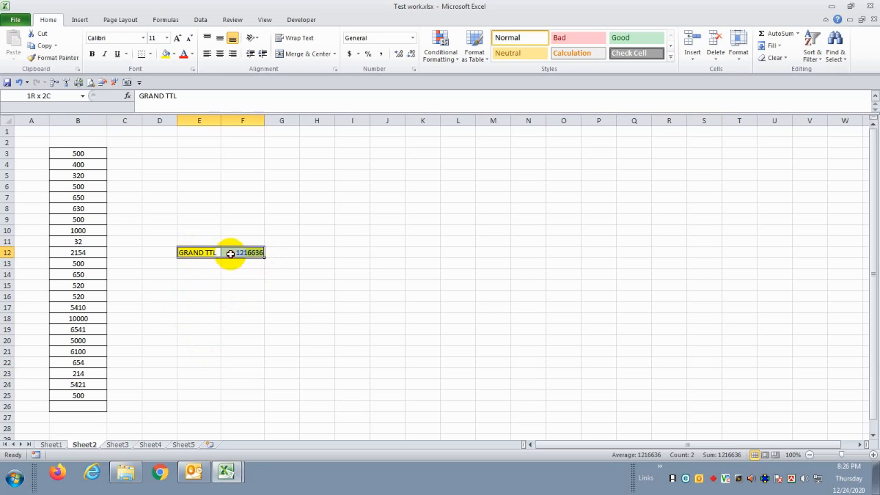
key(Delete)
click(51, 444)
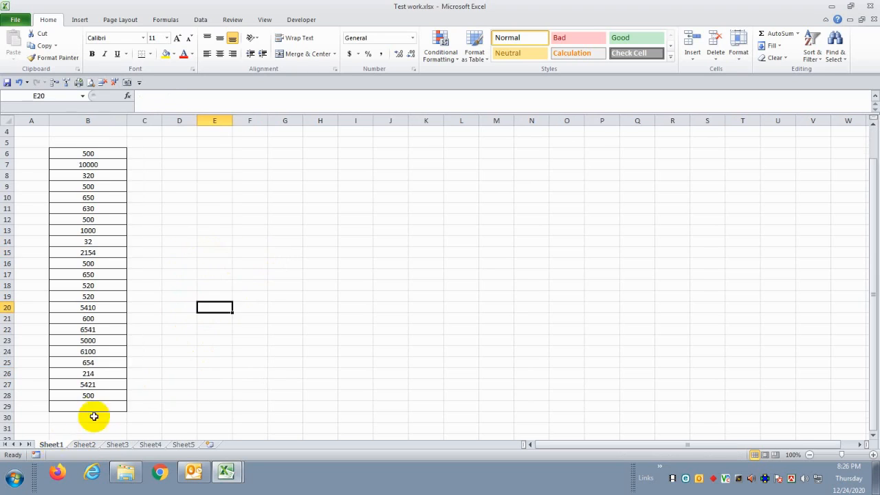
click(183, 371)
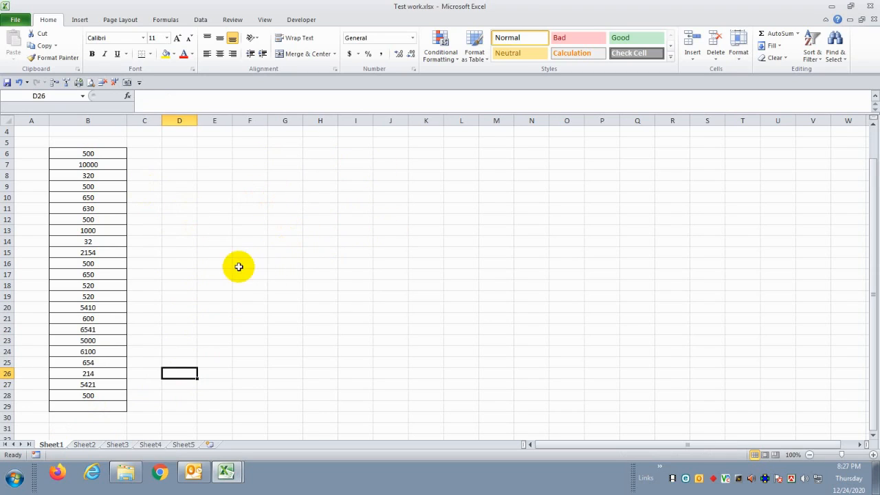
Step: Enter the formula ="TOTAL: "&SUM(B6:B28) in cell B29 on Sheet1 to combine the label and the sum in one cell
click(87, 406)
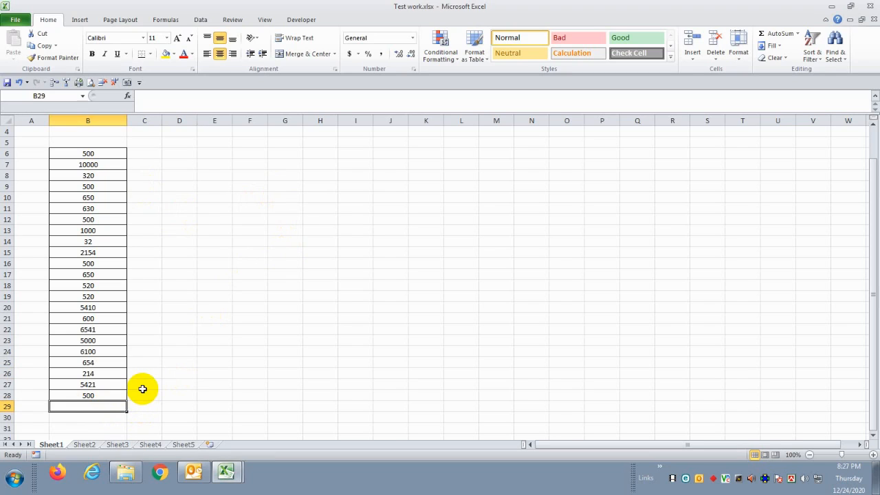
text(=)
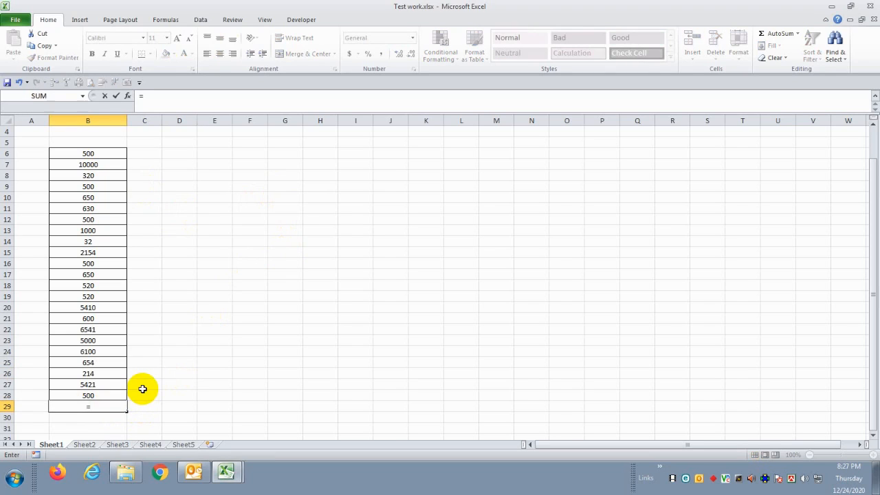
text("TOTAL)
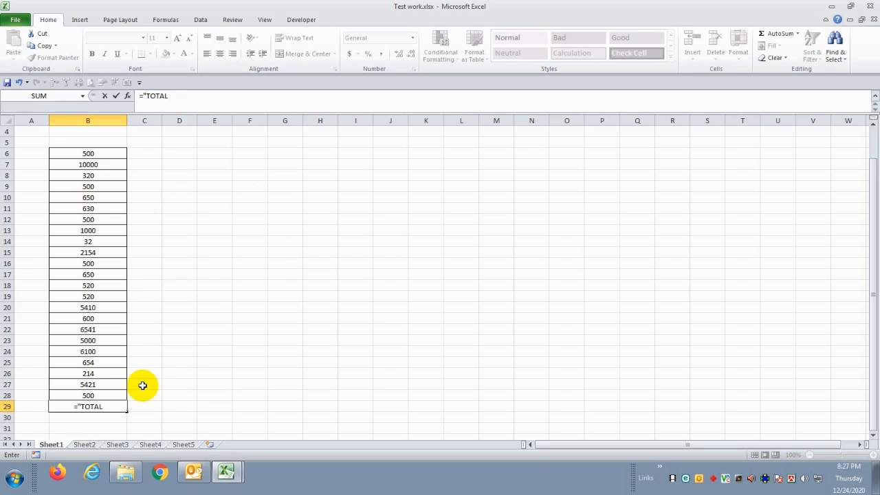
text(: ")
text(&sum)
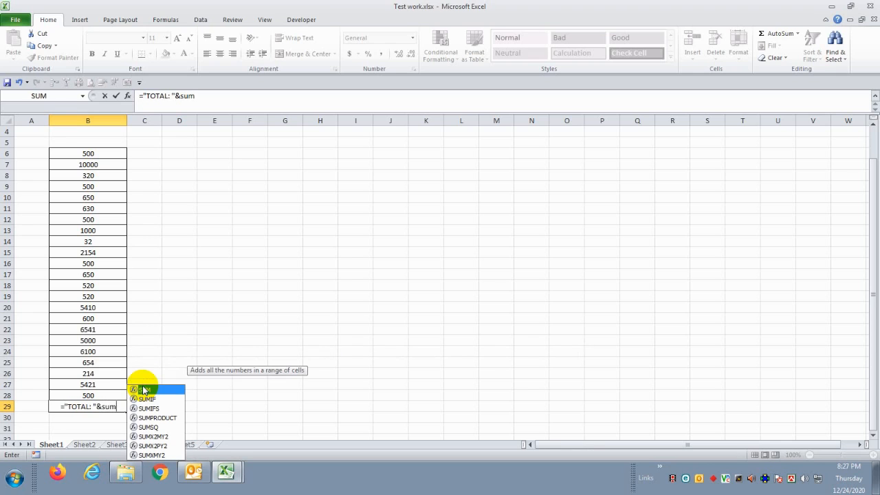
double_click(143, 389)
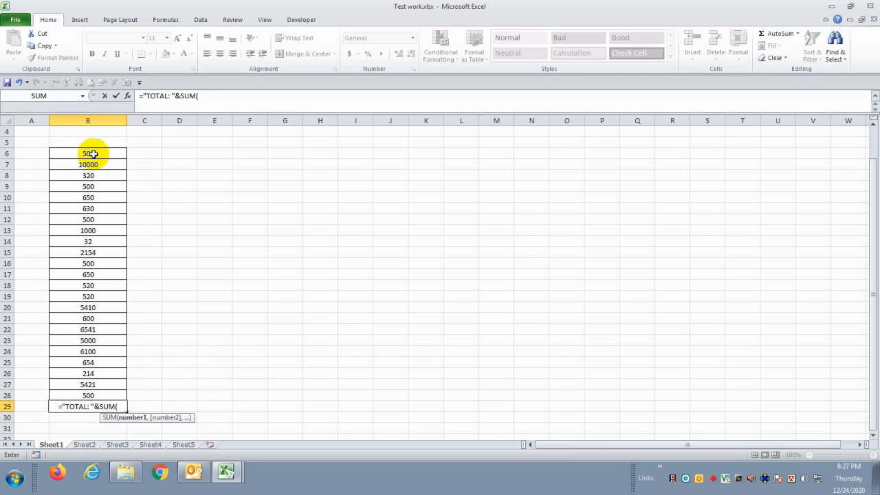
drag(90, 152, 99, 395)
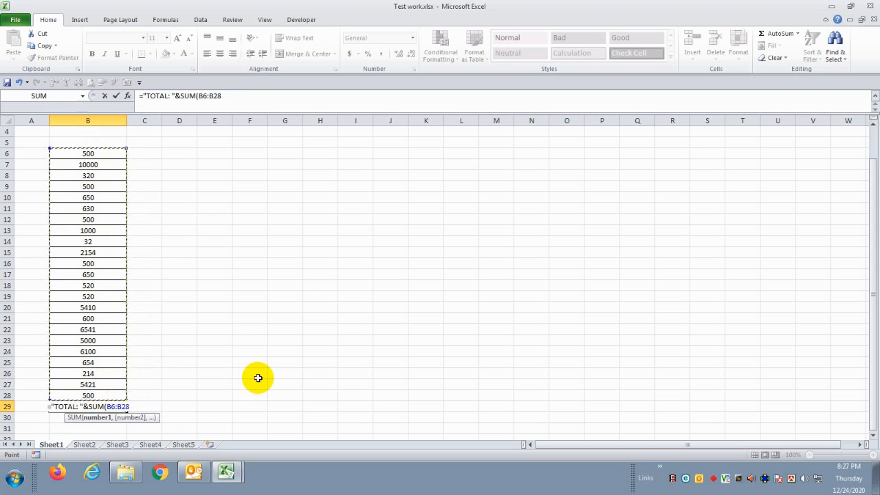
text())
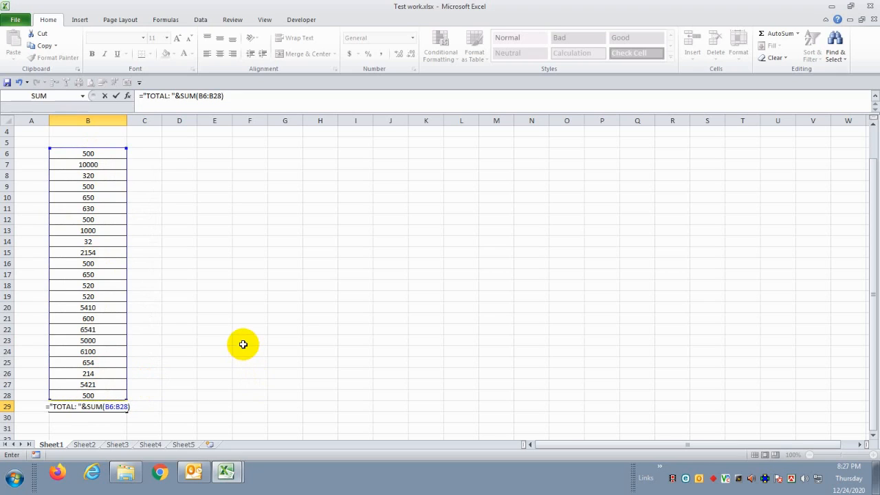
key(Return)
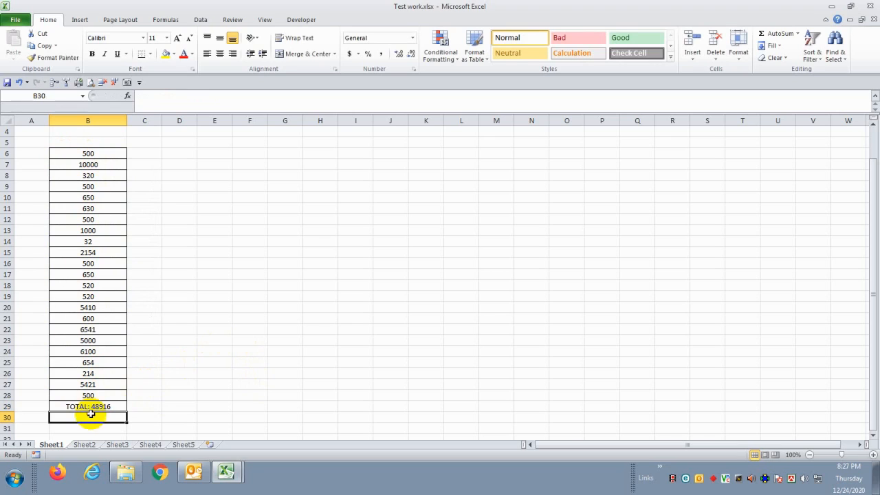
click(176, 376)
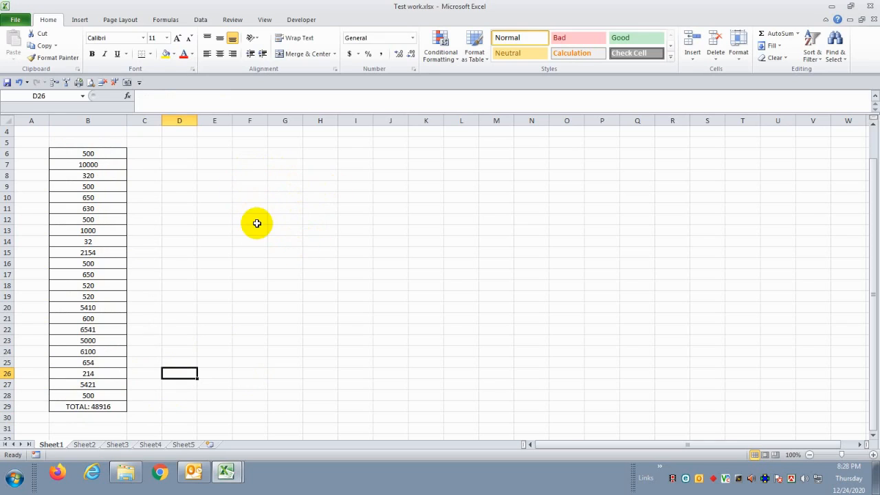
Step: Draw a rectangle about 2.93" wide and 1.69" high to the right of Sheet1's number column and apply an orange gradient shape style
click(80, 22)
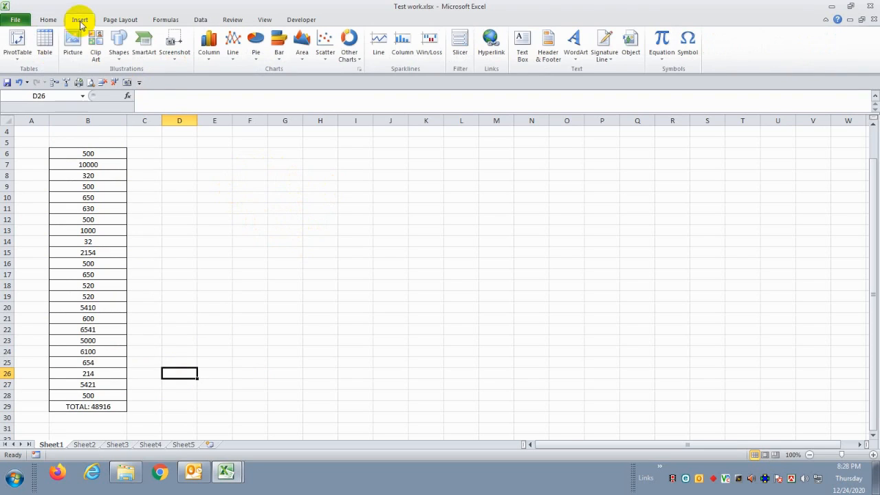
click(119, 55)
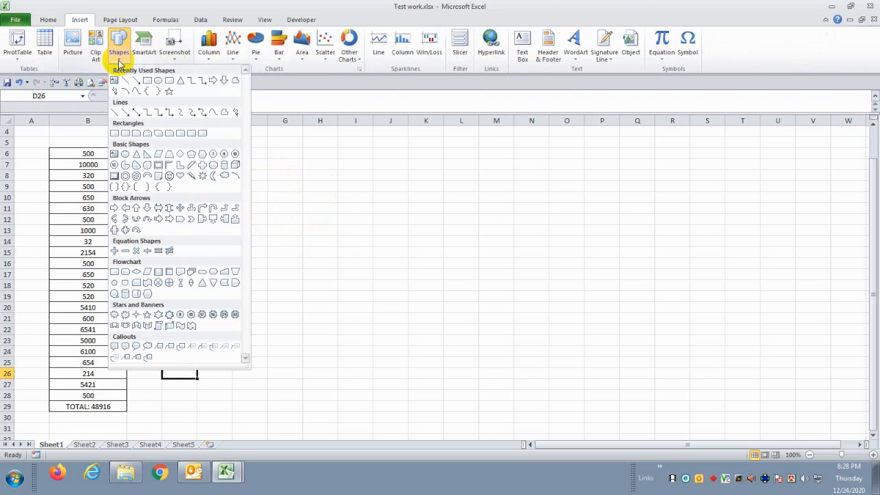
click(150, 81)
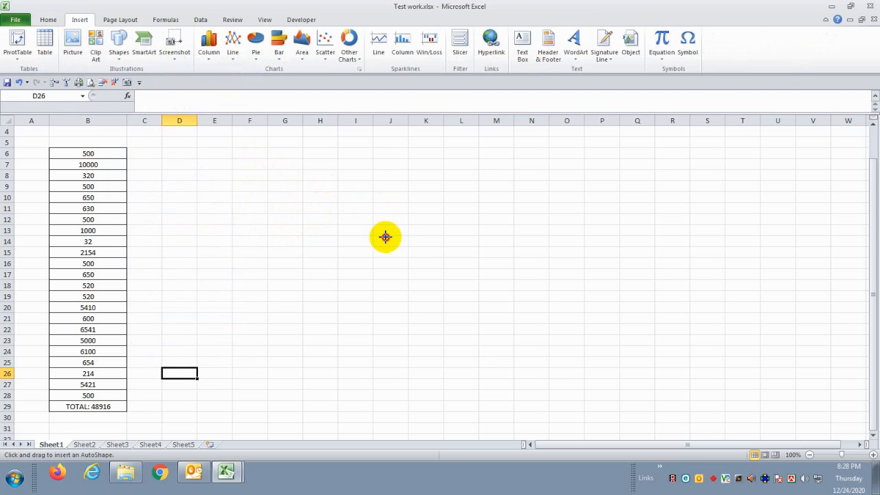
drag(404, 251, 249, 163)
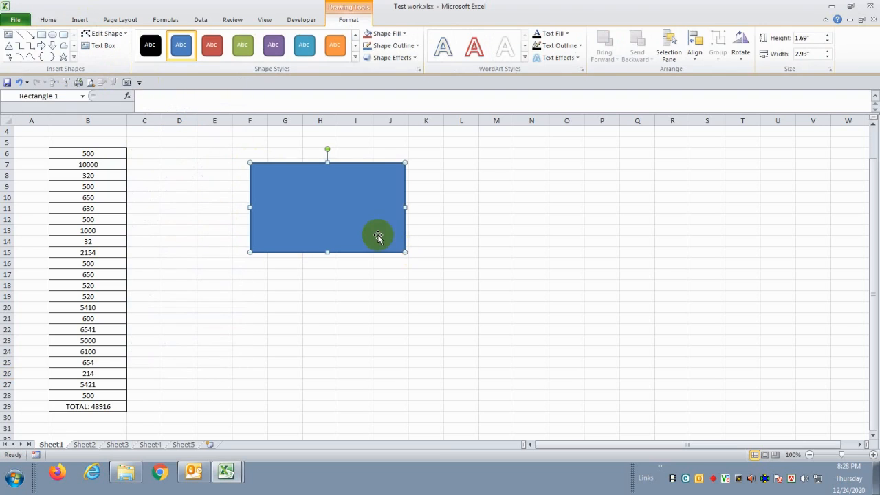
click(353, 61)
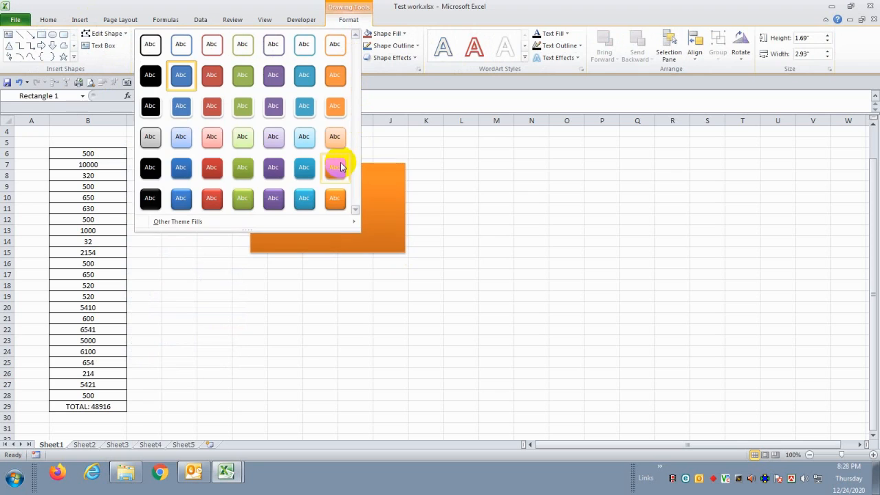
click(336, 165)
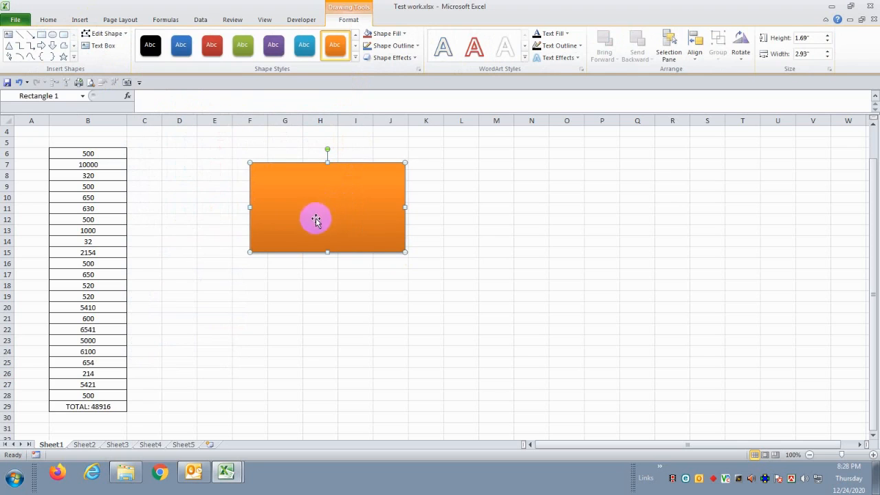
Step: Move the orange rectangle slightly down and link its text to the total cell with the formula =$B$29
click(236, 295)
click(330, 207)
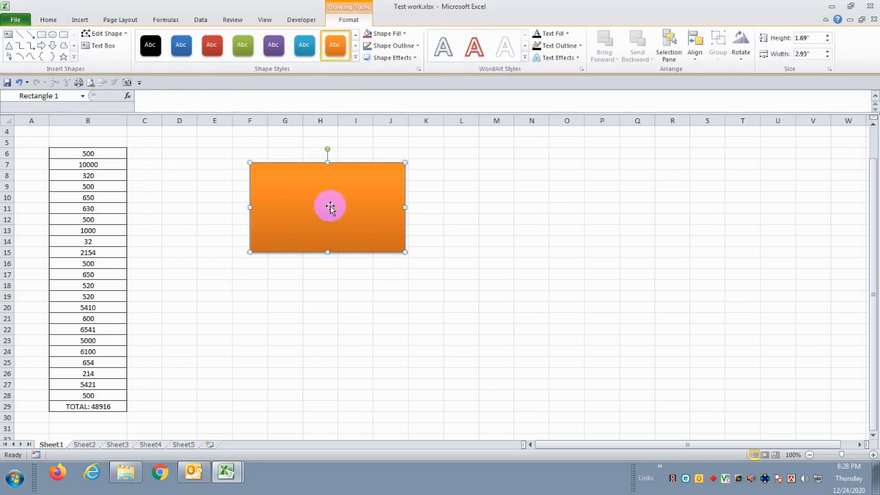
drag(324, 229, 312, 225)
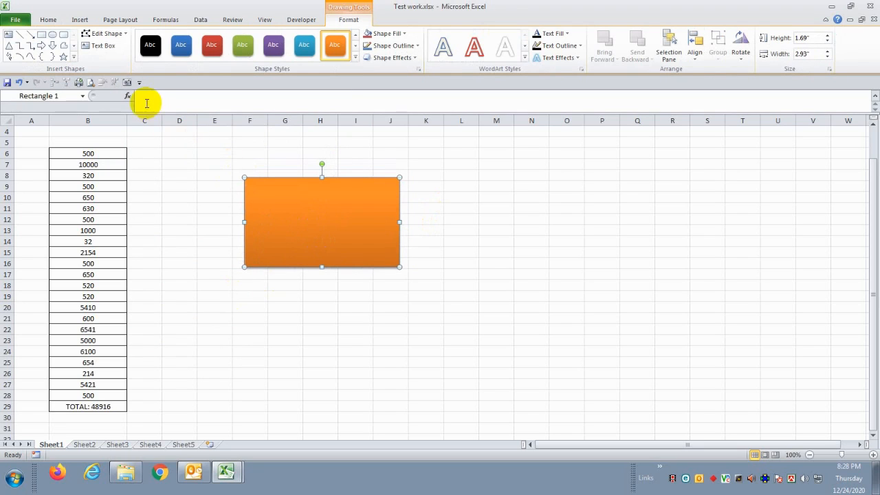
click(147, 98)
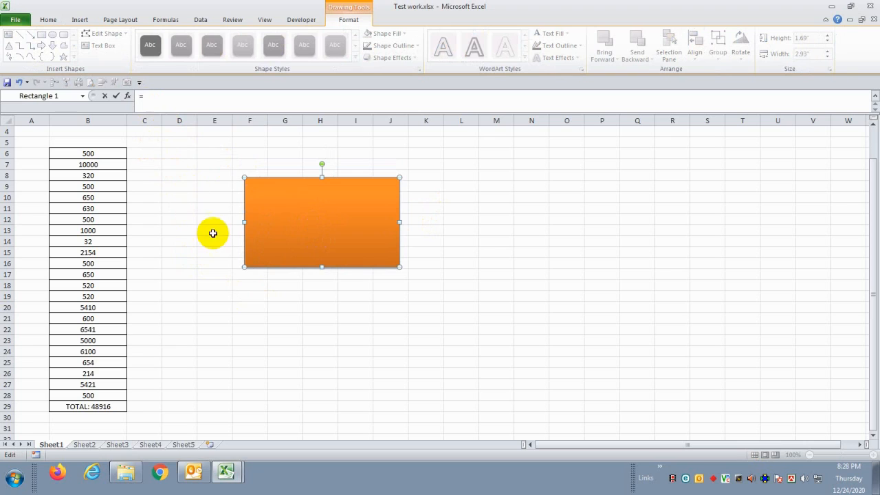
click(97, 407)
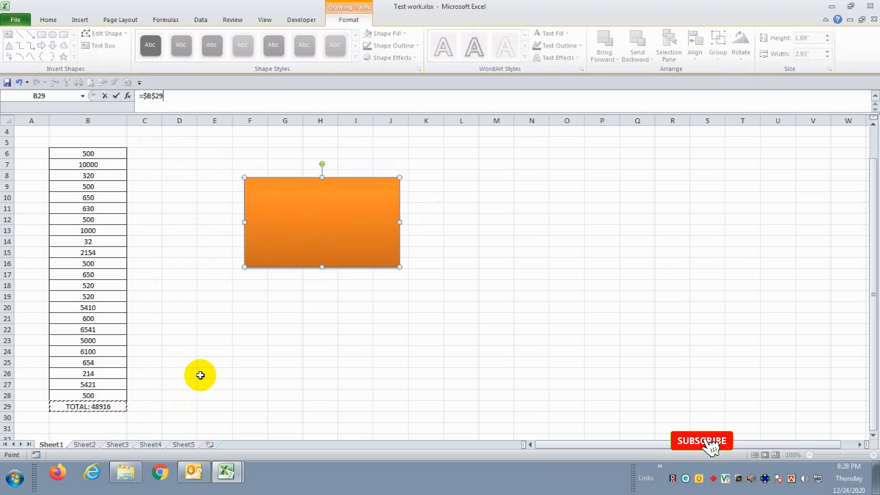
key(Return)
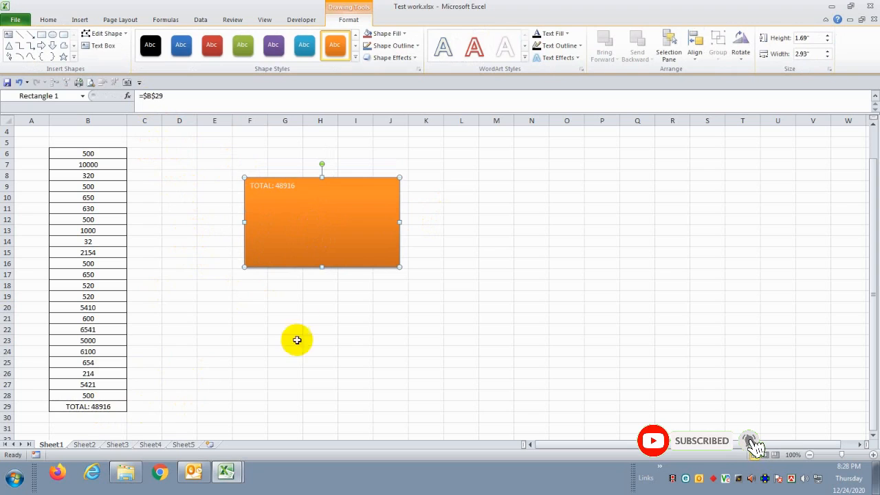
Step: Enlarge the rectangle's total text to size 24 and centre it horizontally and vertically within the shape
click(45, 19)
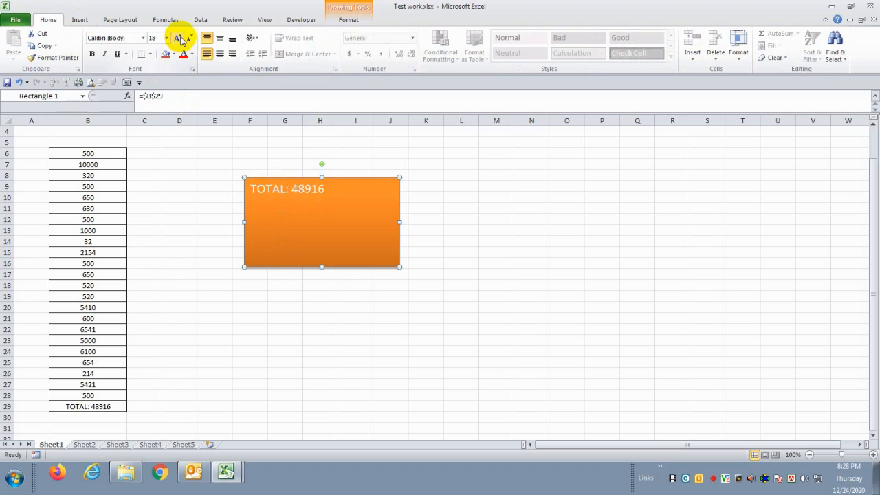
click(180, 39)
click(180, 39)
click(181, 39)
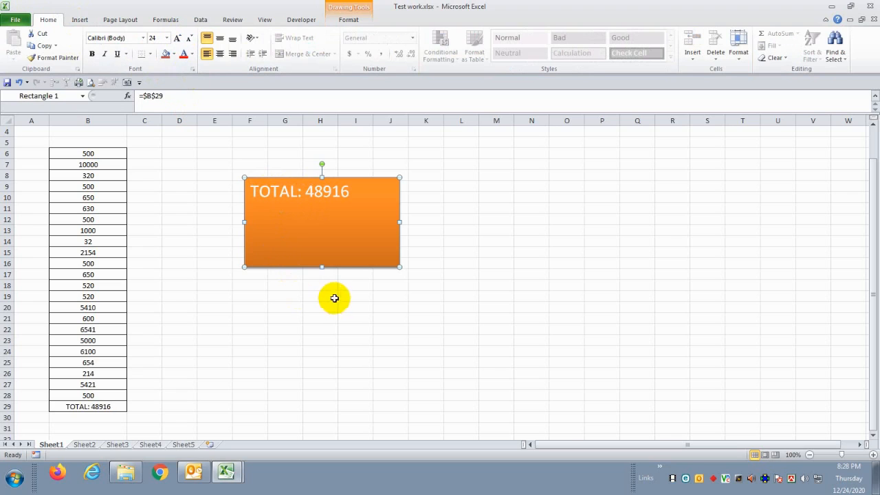
click(220, 53)
click(219, 38)
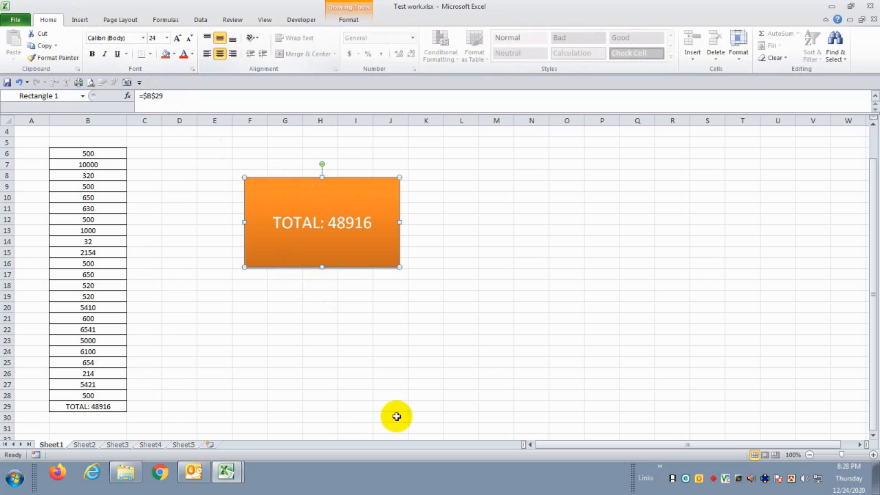
click(347, 339)
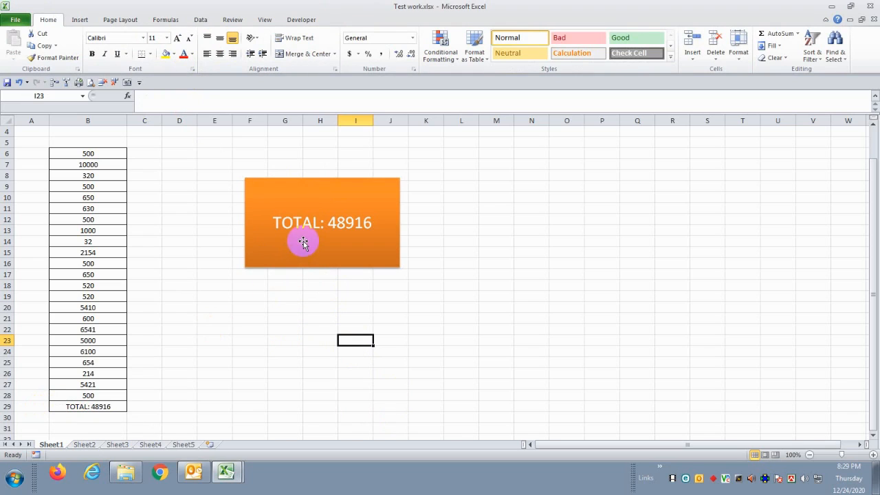
Step: Hide row 29, which holds the source total, on Sheet1
click(7, 406)
right_click(7, 406)
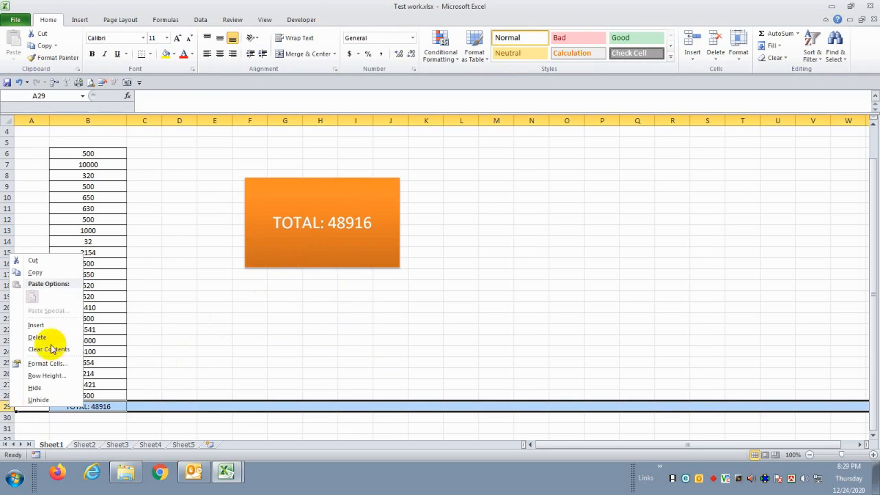
click(35, 387)
click(174, 343)
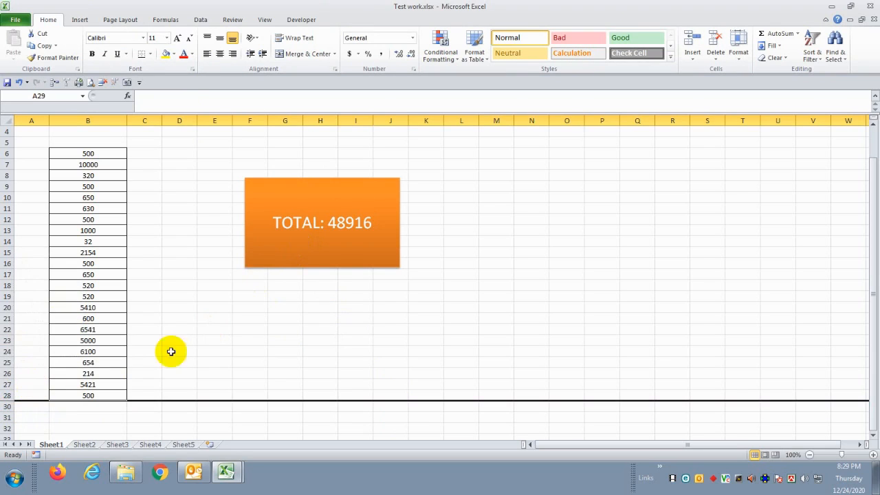
click(294, 296)
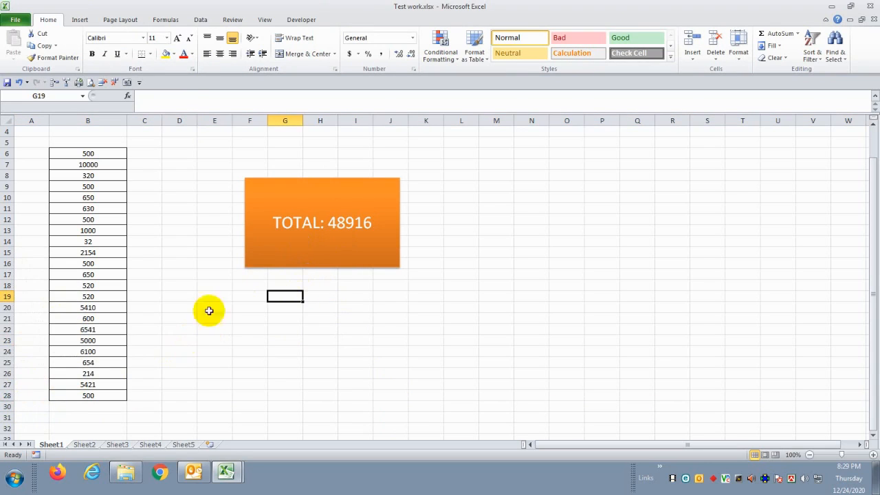
Step: Change cell B14 to 1000000 to test the total linked to the rectangle
click(85, 242)
text(1000000)
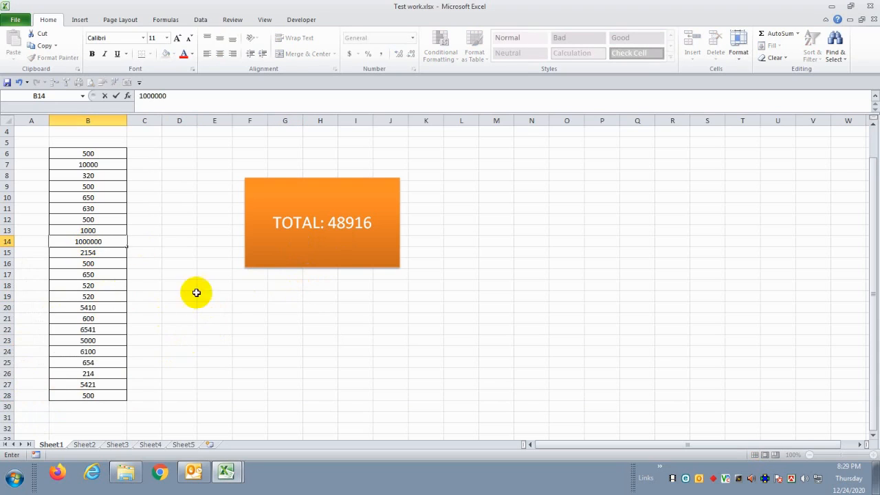
click(221, 340)
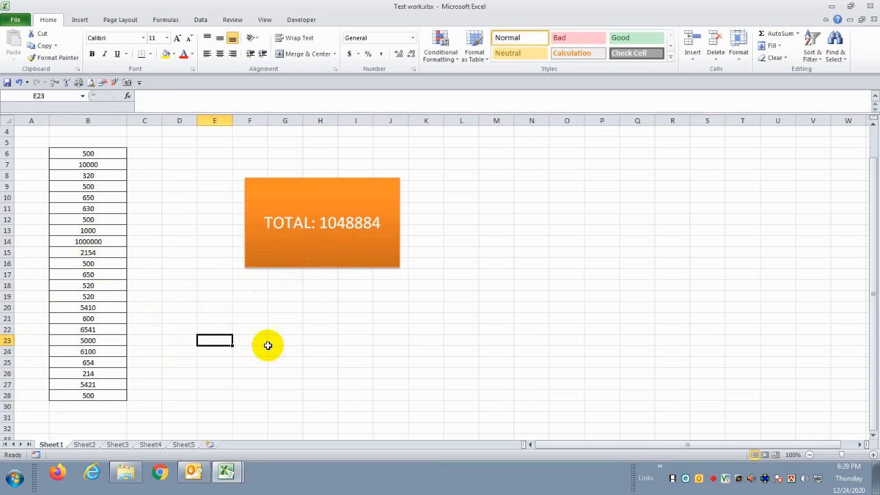
Step: Move the total rectangle down and closer to the number column, over columns D to I, and change cell B19 to 100000
click(353, 201)
drag(312, 278, 298, 273)
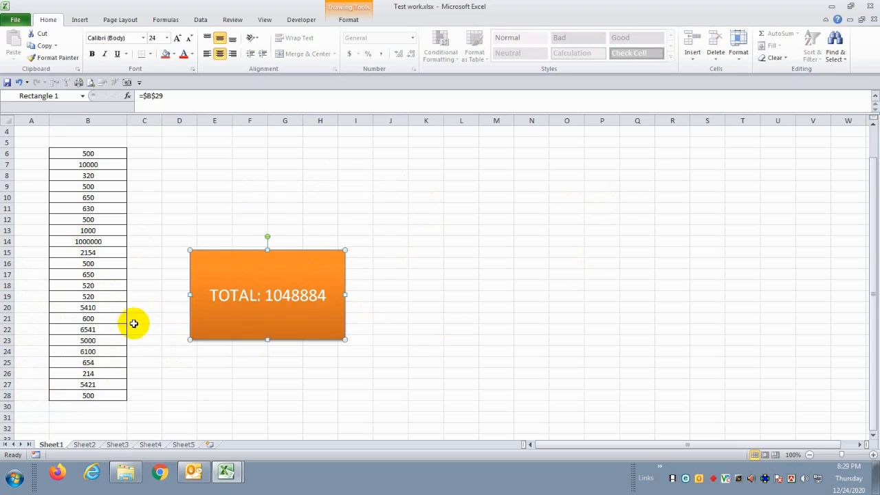
click(94, 297)
text(100000)
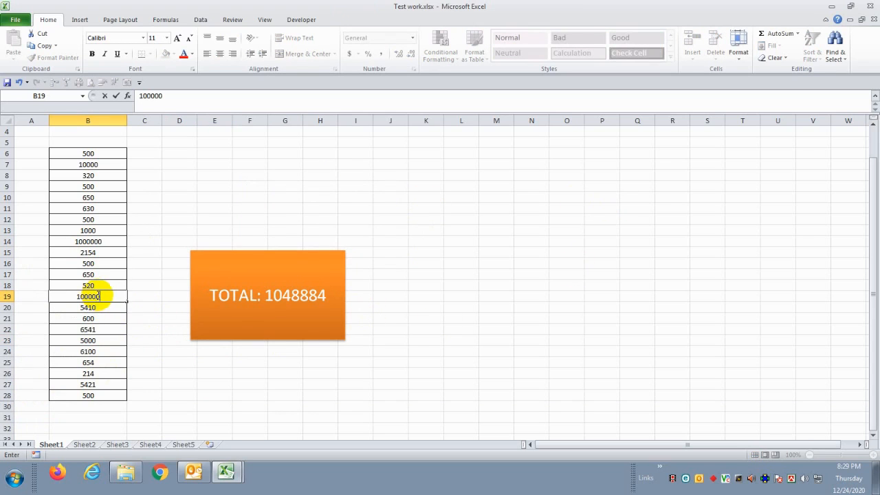
click(291, 404)
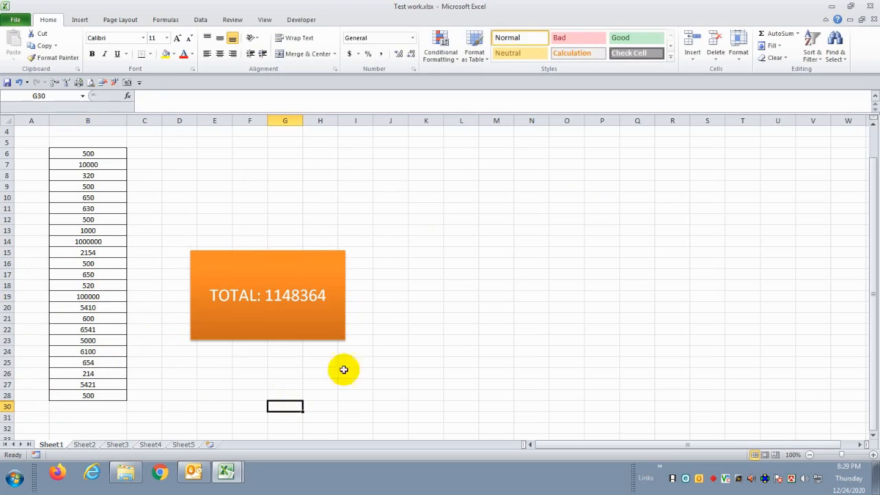